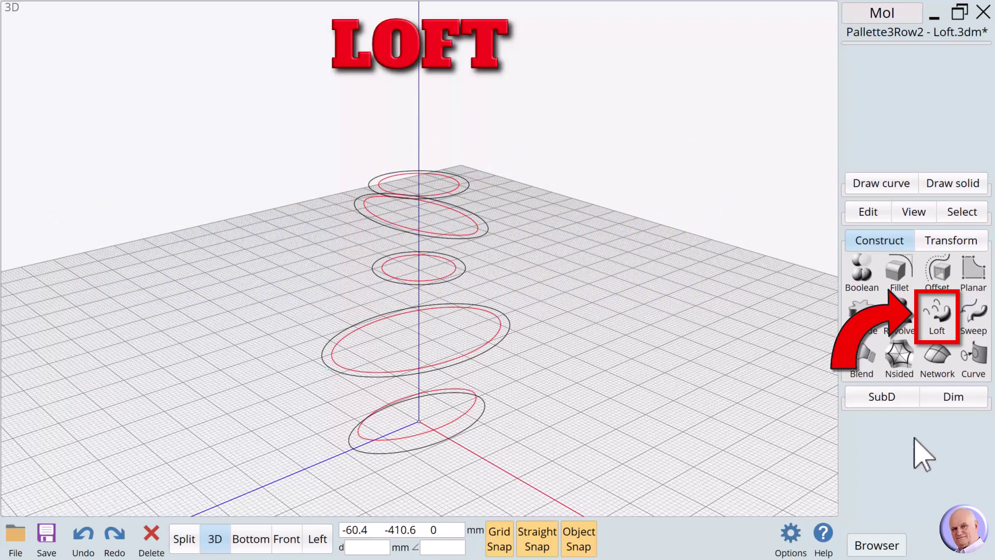
Loft the five outer ellipses bottom to top and the inner ring curves into a hollow vase.
click(940, 315)
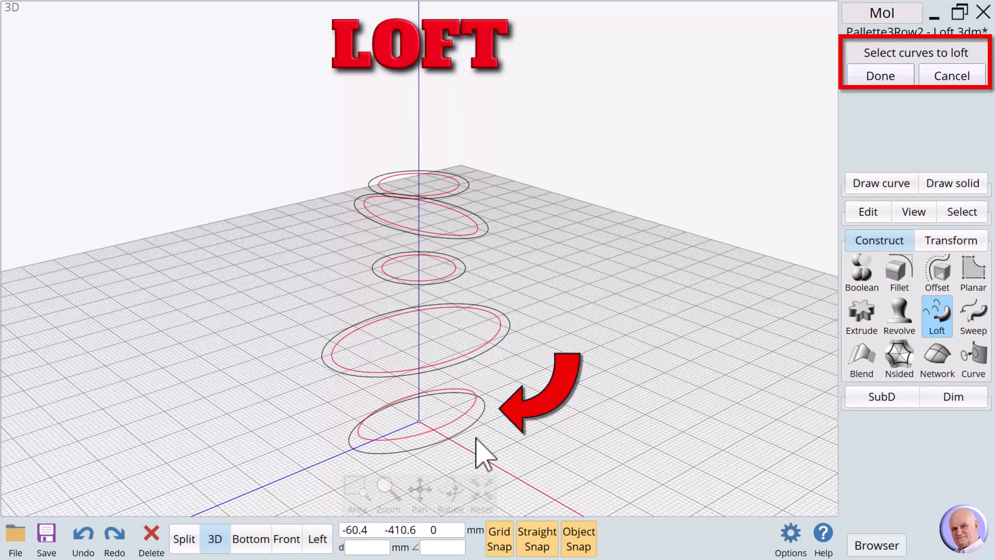
click(478, 421)
click(505, 334)
click(463, 270)
click(486, 231)
click(461, 190)
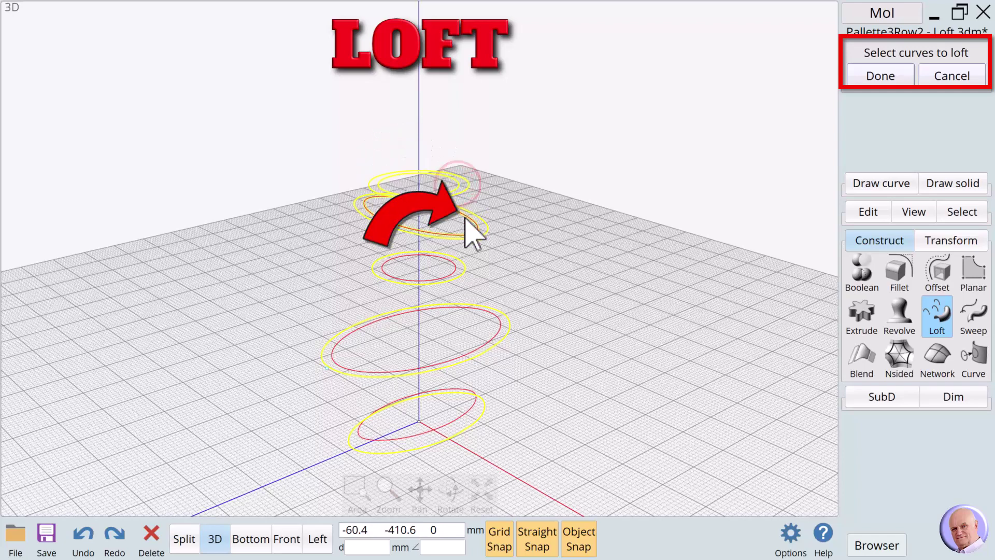
click(470, 220)
click(454, 272)
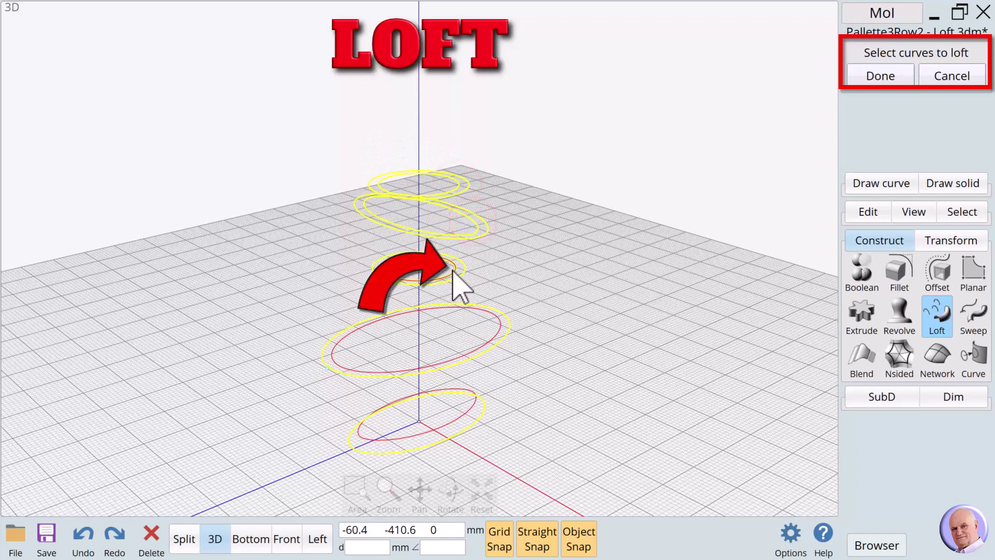
click(490, 313)
click(461, 411)
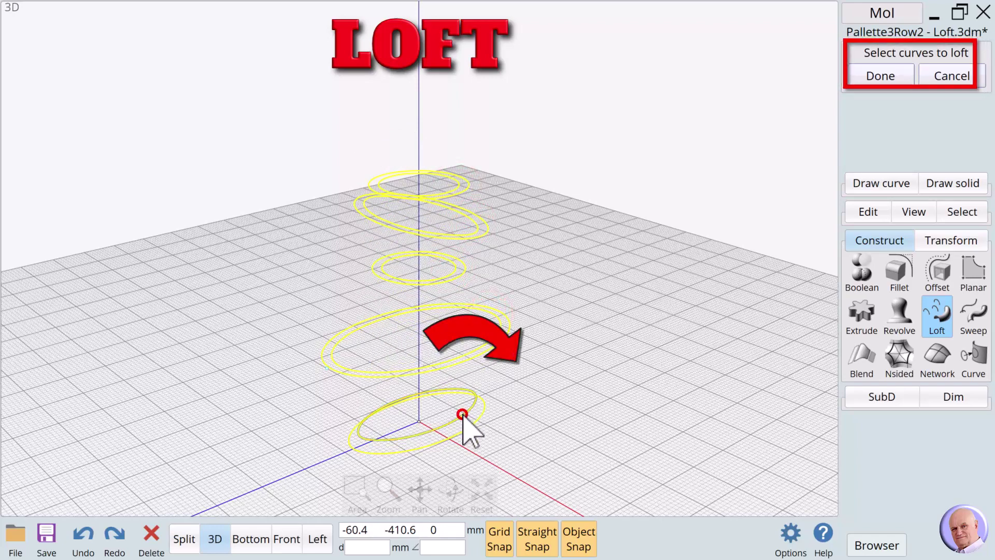
click(880, 76)
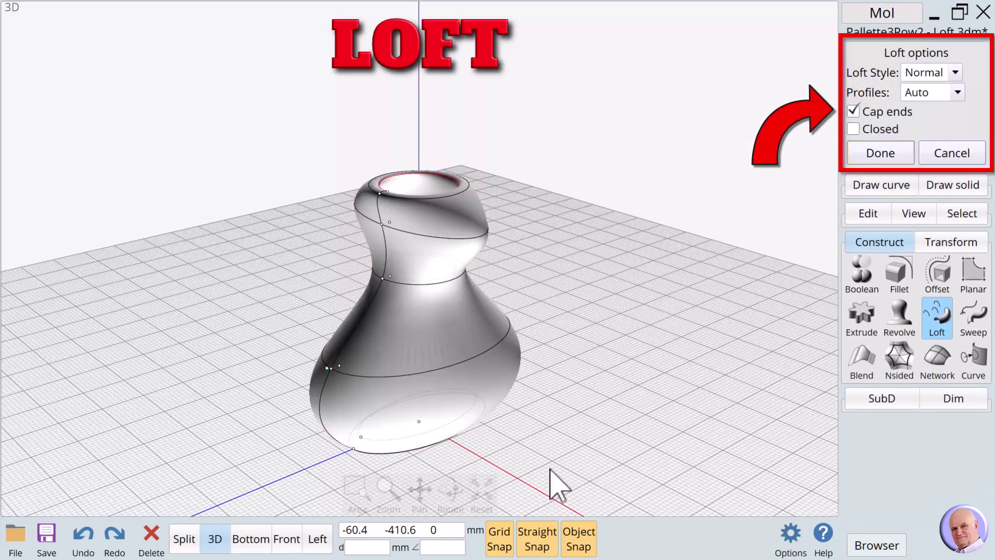
Accept the loft options to finish the capped vase and deselect it.
drag(455, 505, 740, 296)
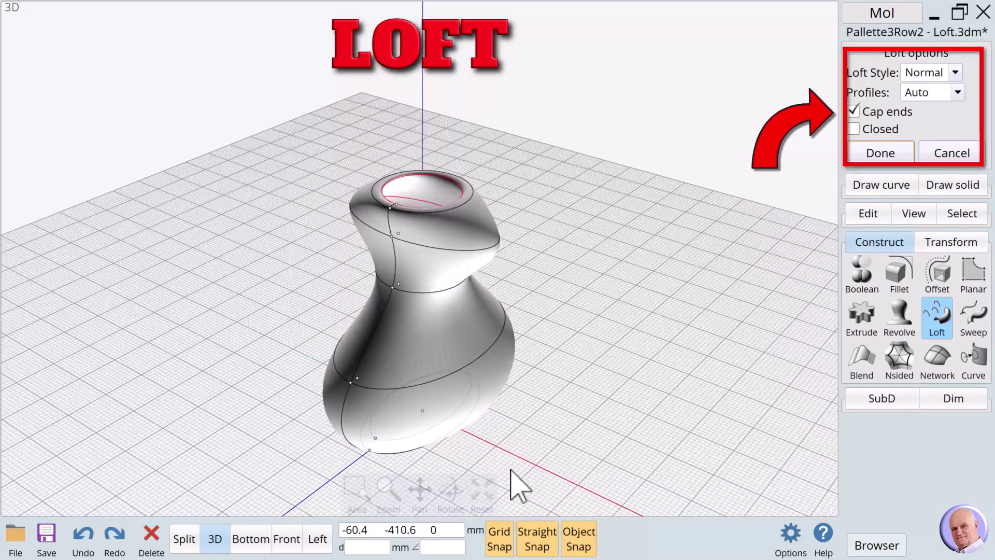
mouse_move(450, 495)
mouse_down()
mouse_move(452, 469)
mouse_move(453, 513)
mouse_up()
click(880, 153)
click(555, 434)
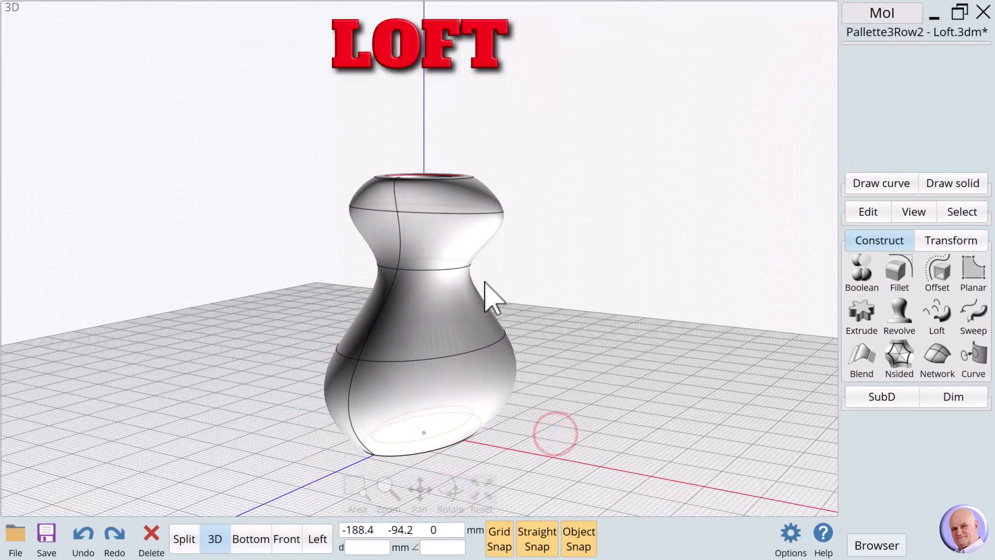
In Front view, lower the vase's neck curve and raise its middle curve.
click(286, 539)
click(406, 248)
drag(406, 258, 406, 265)
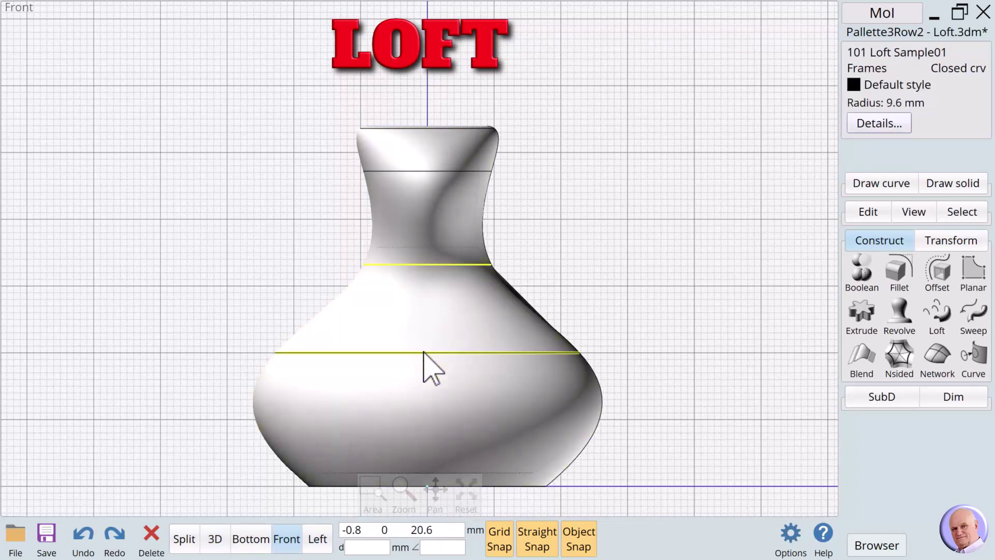
drag(424, 354, 427, 325)
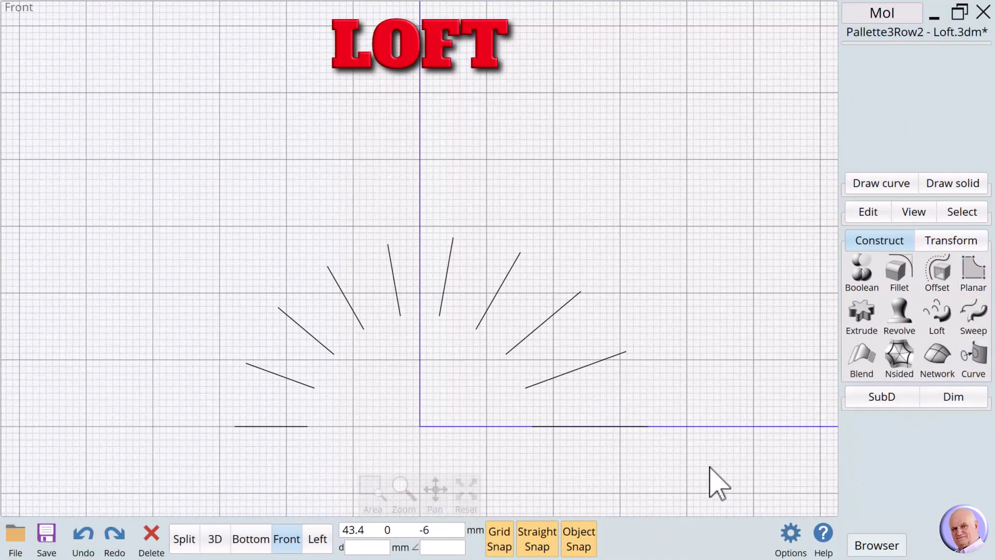
In the 3D view, loft the ten arch curves in order, lowest to last bottom curve, into one arched surface.
click(215, 539)
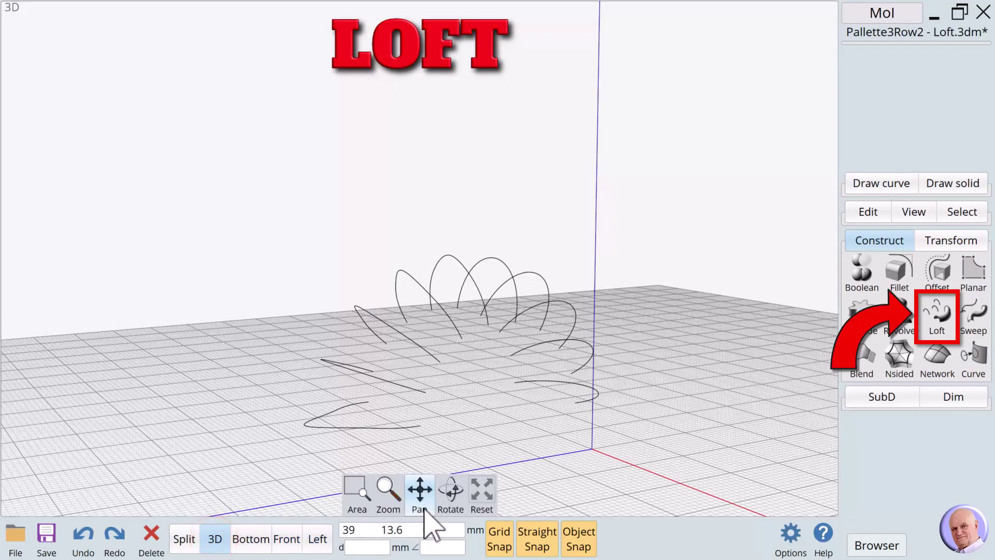
click(953, 317)
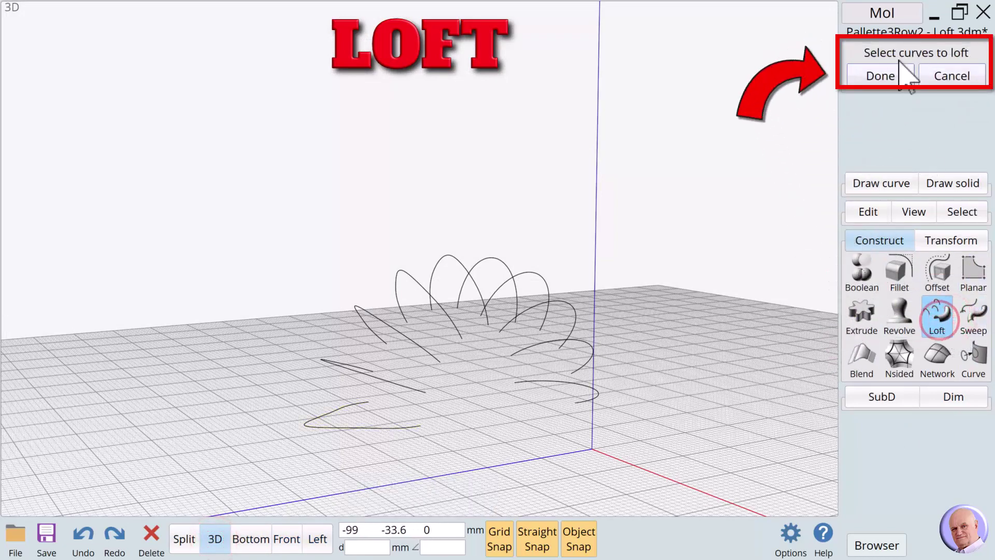
click(583, 400)
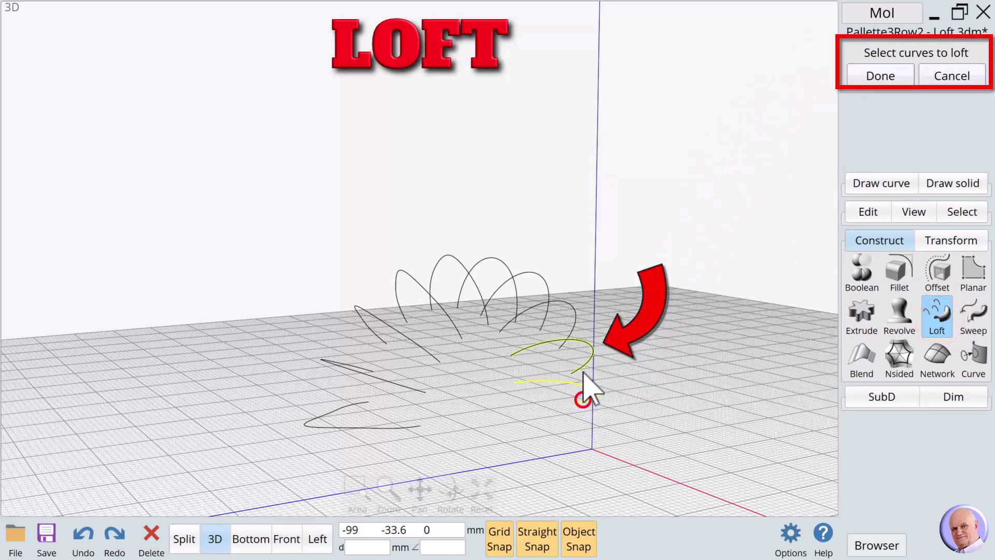
click(581, 367)
click(574, 331)
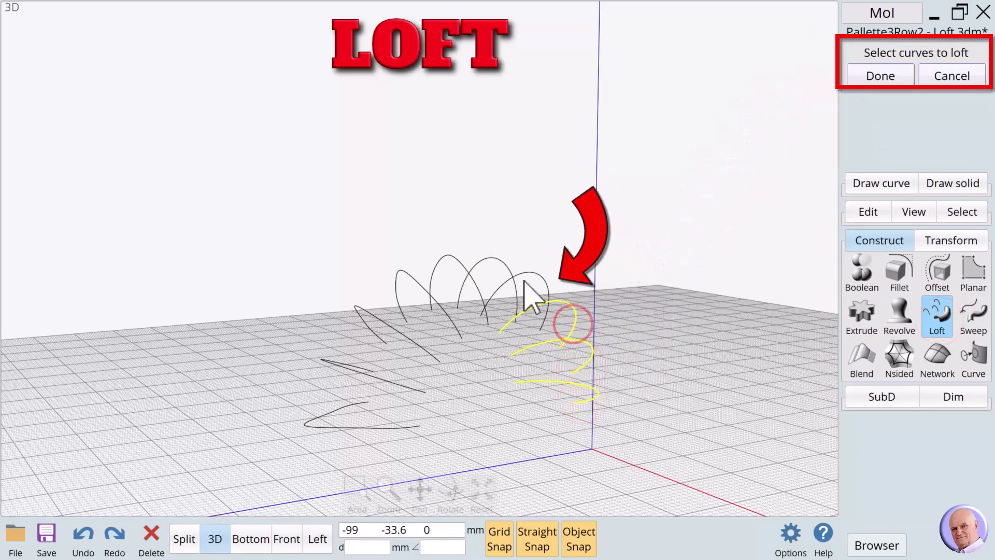
click(541, 279)
click(505, 261)
click(459, 257)
click(414, 280)
click(383, 324)
click(363, 374)
click(371, 428)
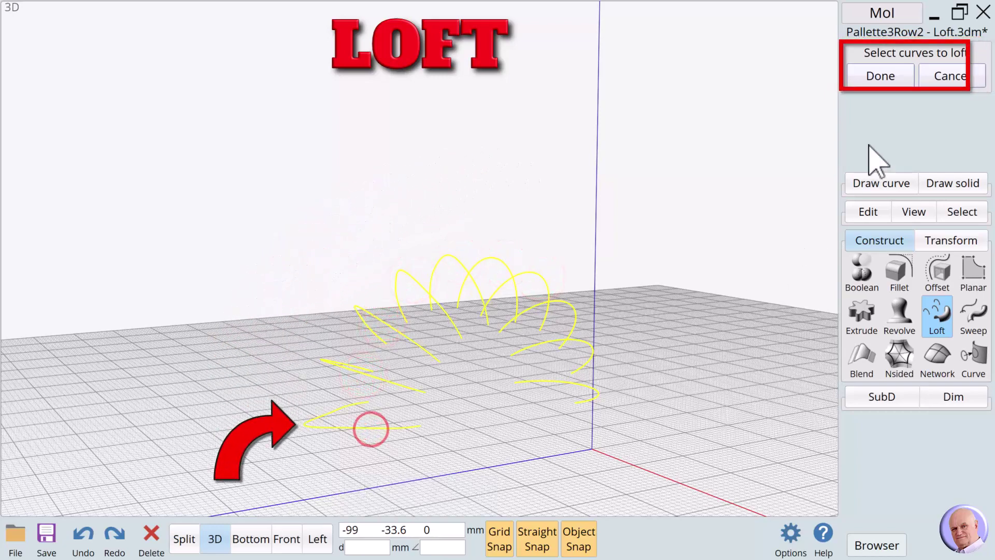
click(871, 82)
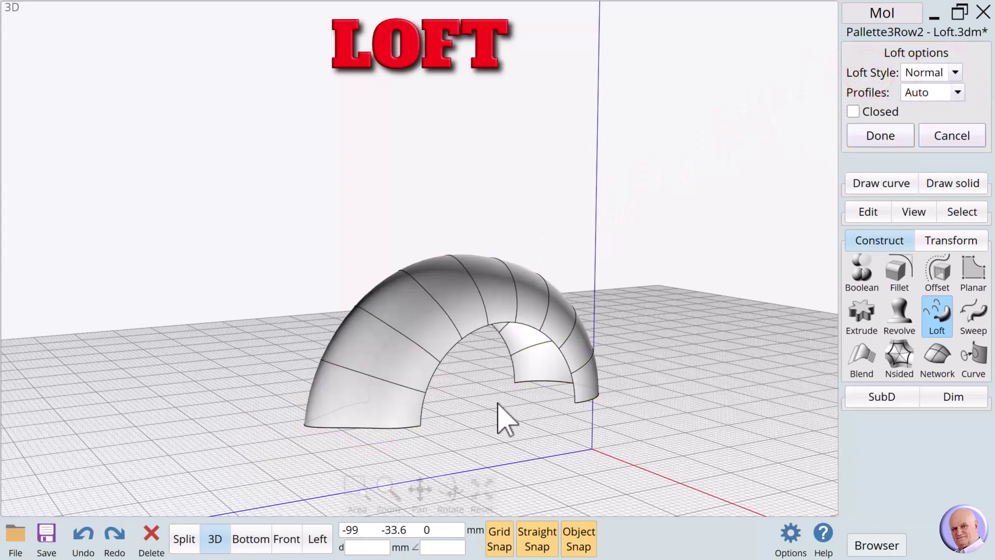
mouse_move(456, 492)
mouse_move(456, 495)
mouse_down()
mouse_move(465, 499)
mouse_move(450, 489)
mouse_move(451, 503)
mouse_move(452, 492)
mouse_up()
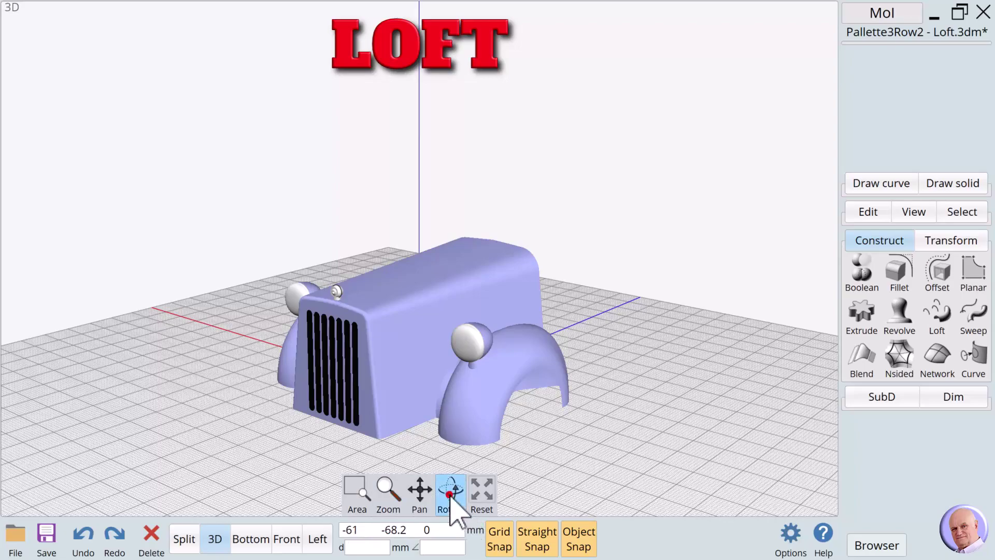
Orbit the view to look over the truck model.
drag(450, 497, 446, 499)
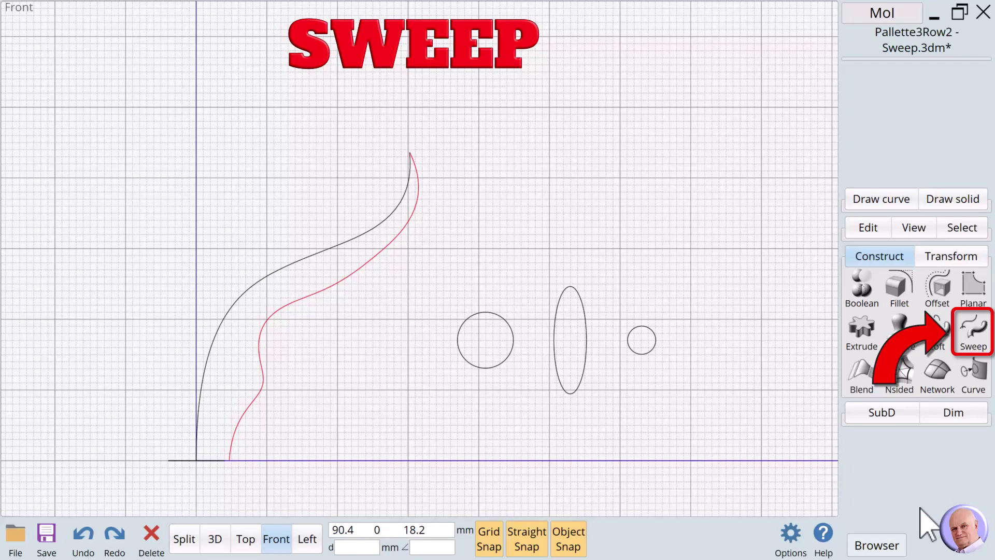
Sweep the small base circle along the black S-curve rail into a capped bent tube.
click(974, 335)
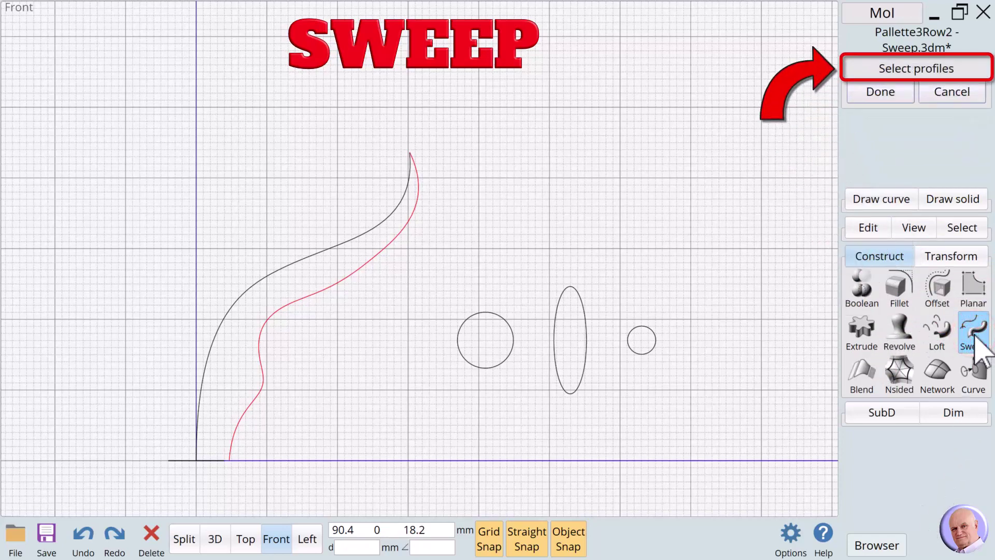
click(211, 542)
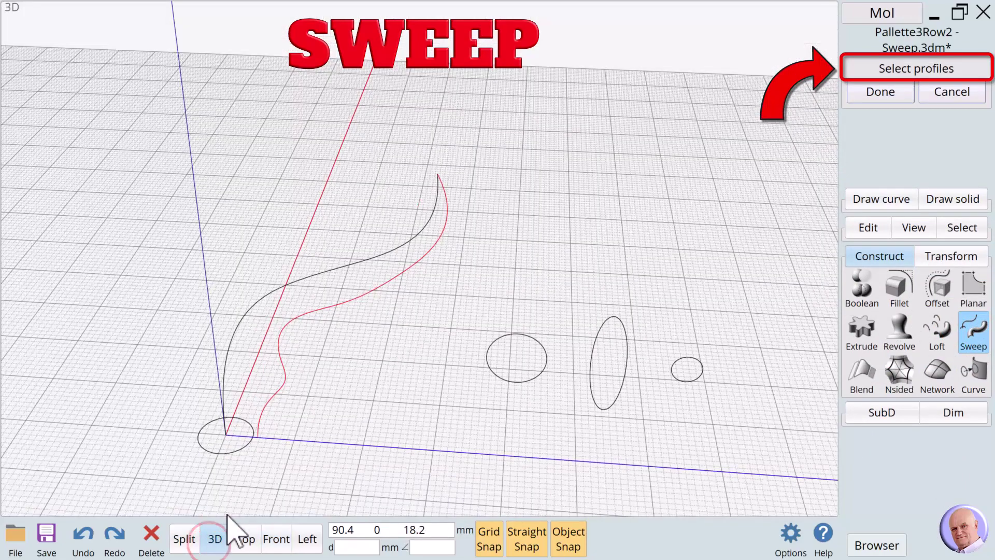
click(233, 451)
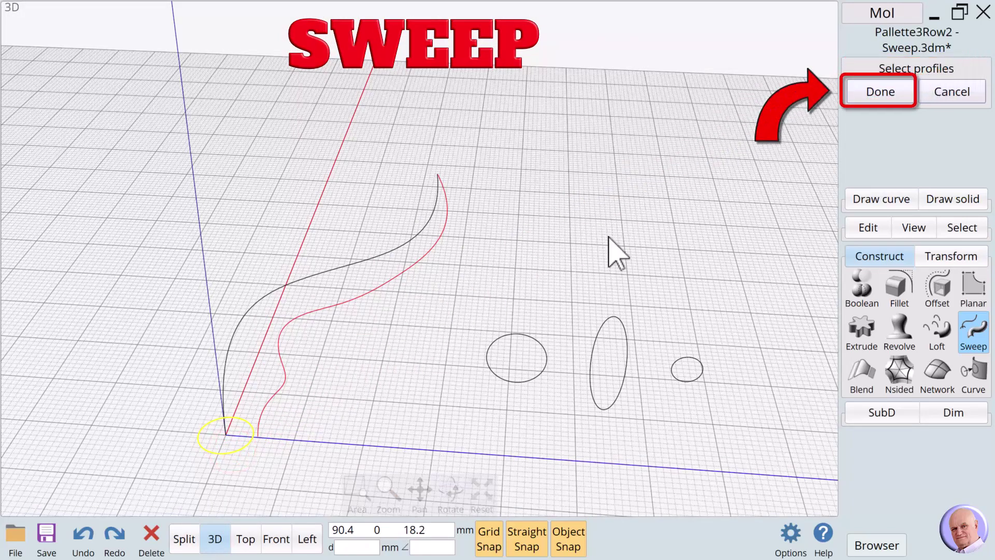
click(887, 93)
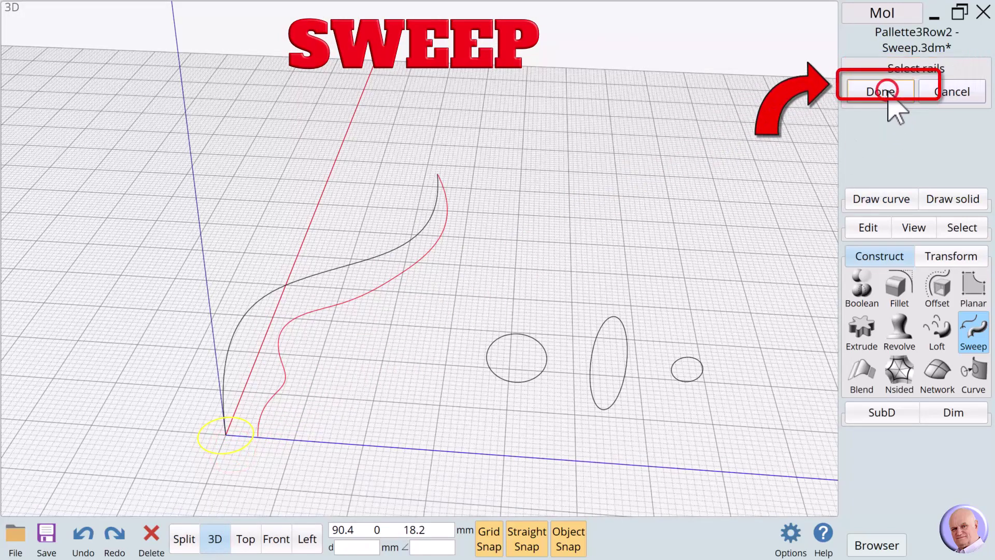
click(277, 540)
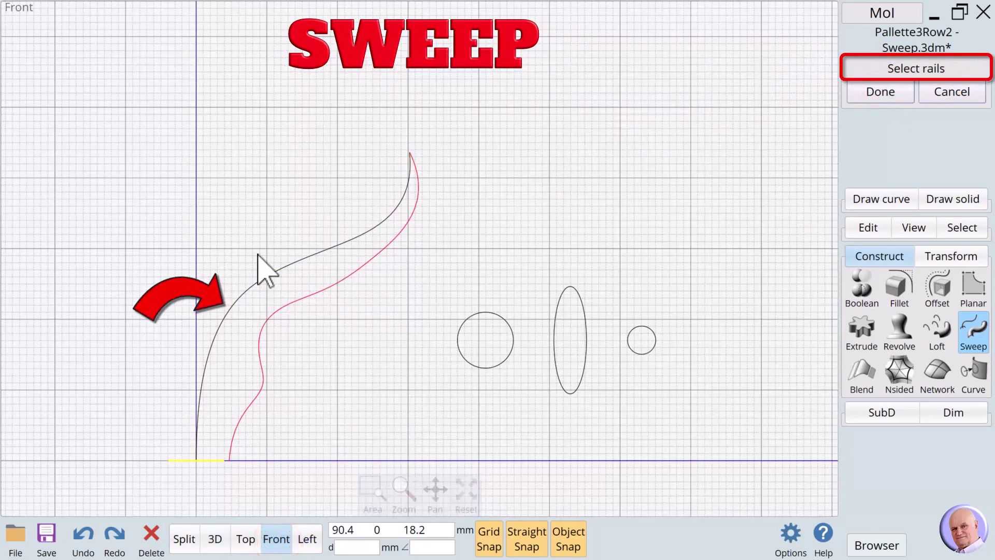
click(249, 289)
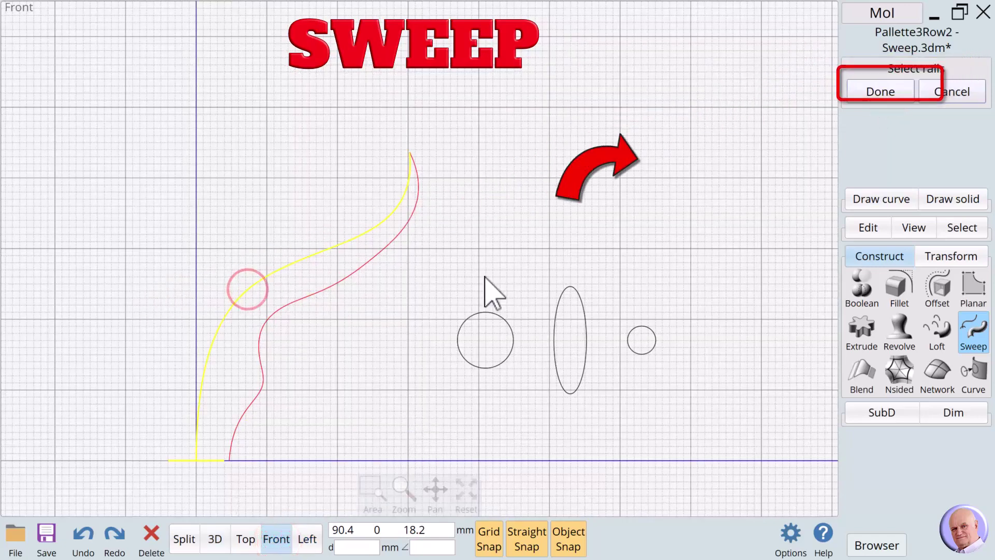
click(898, 94)
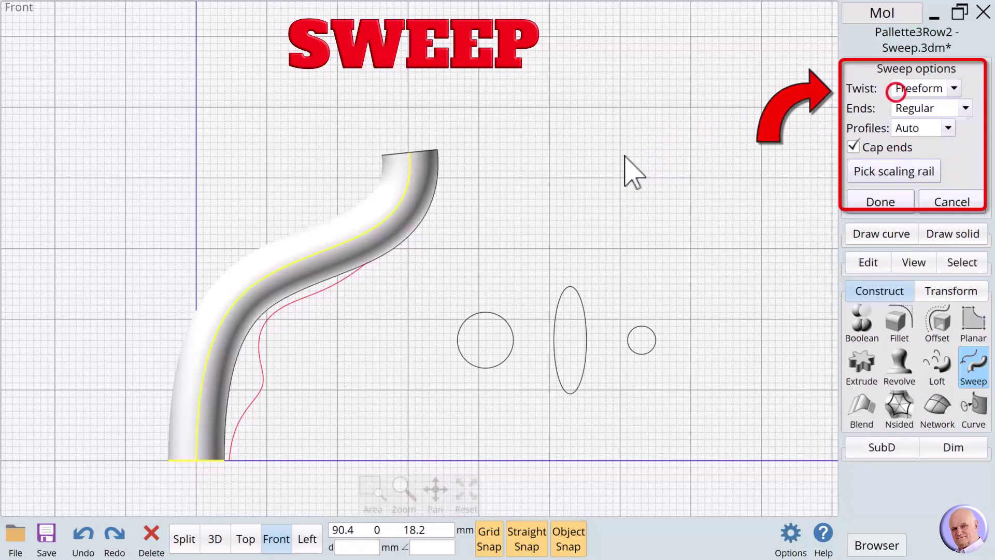
Add the red curve as a scaling rail and turn off Maintain height so the tube tapers to a tip.
click(863, 176)
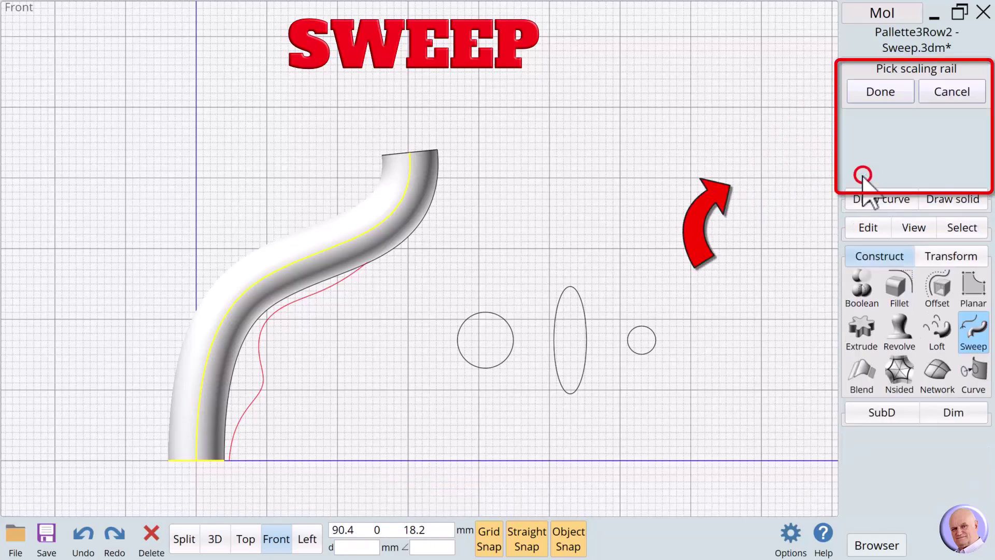
click(259, 333)
right_drag(634, 334, 450, 505)
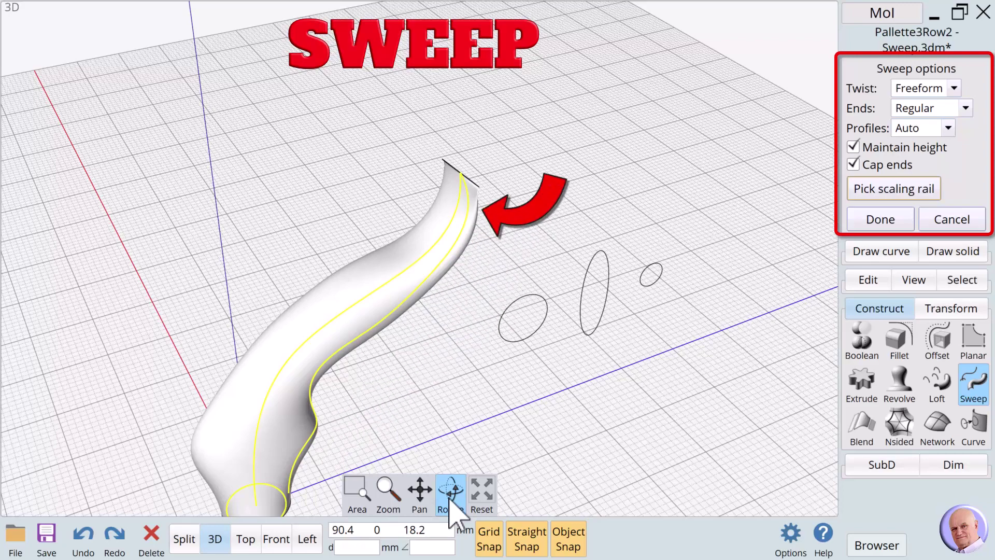
drag(417, 492, 418, 498)
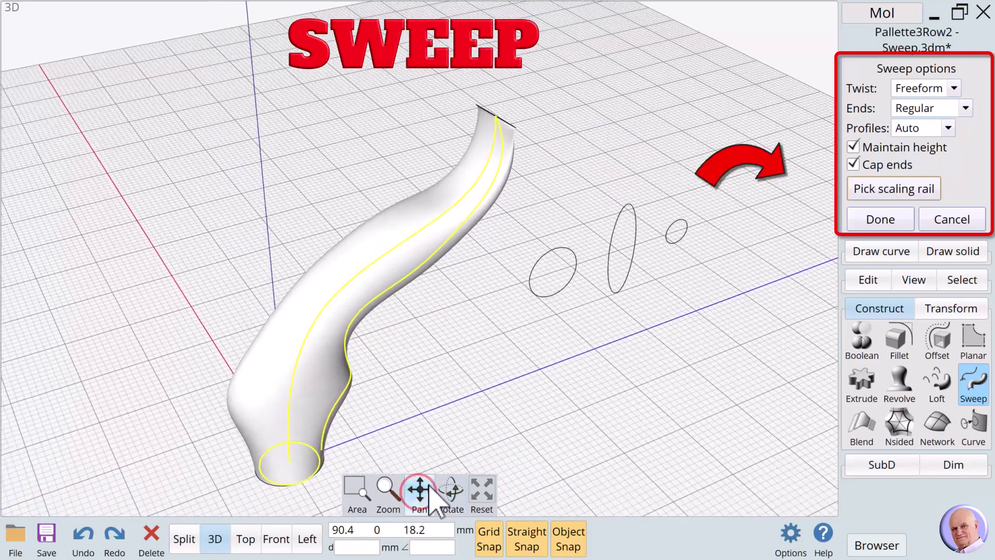
click(853, 148)
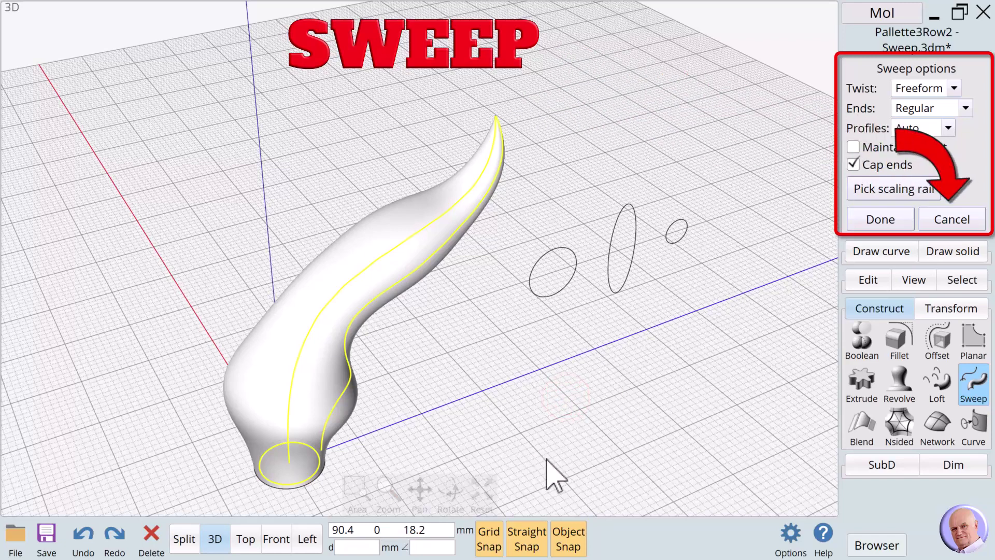
Discard the previous sweep and re-sweep the base circle along the black rail in Front view.
click(952, 219)
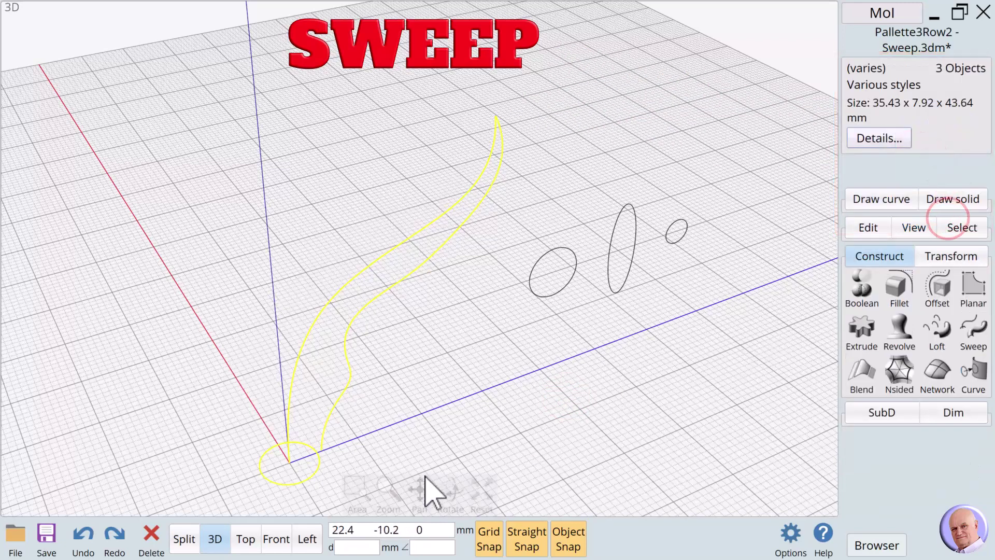
click(275, 539)
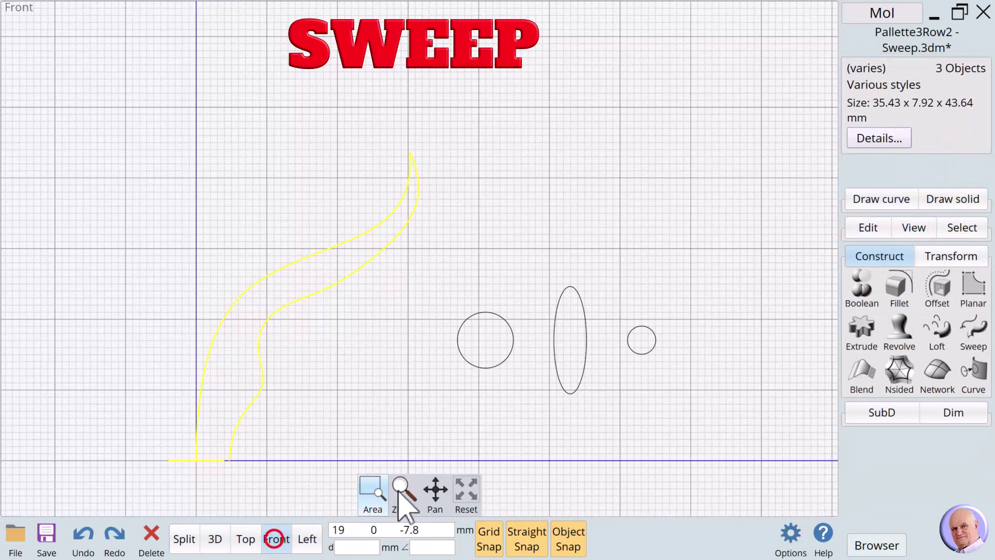
click(354, 418)
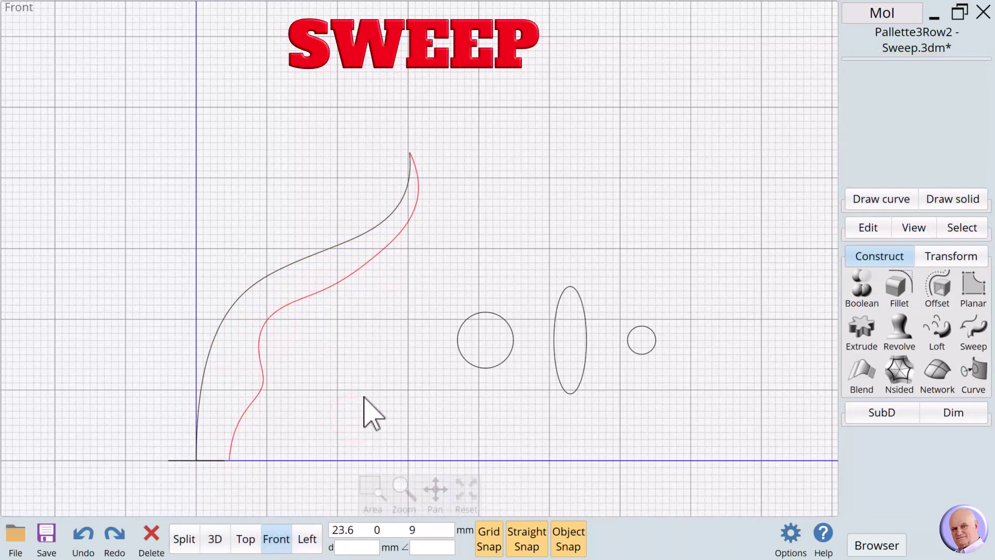
click(173, 460)
click(972, 333)
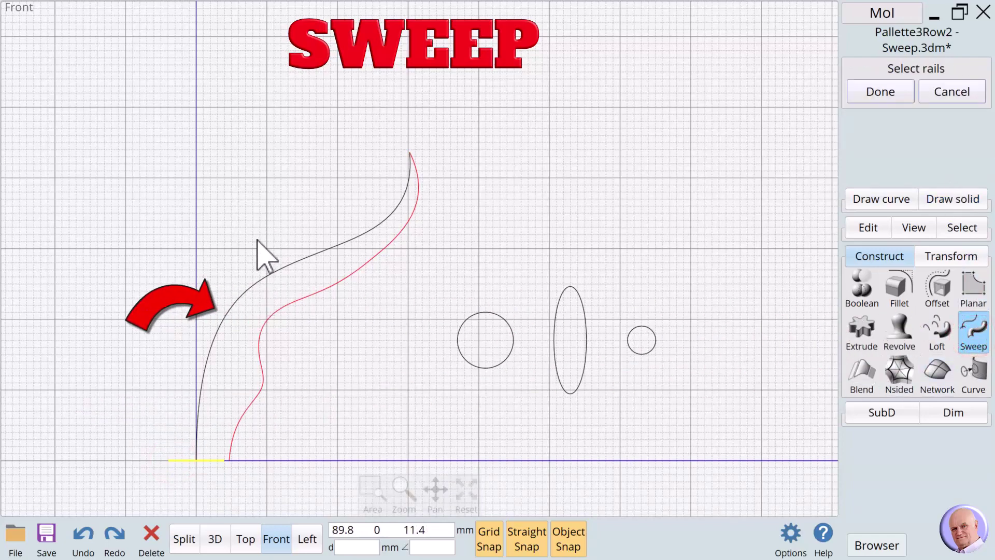
click(261, 279)
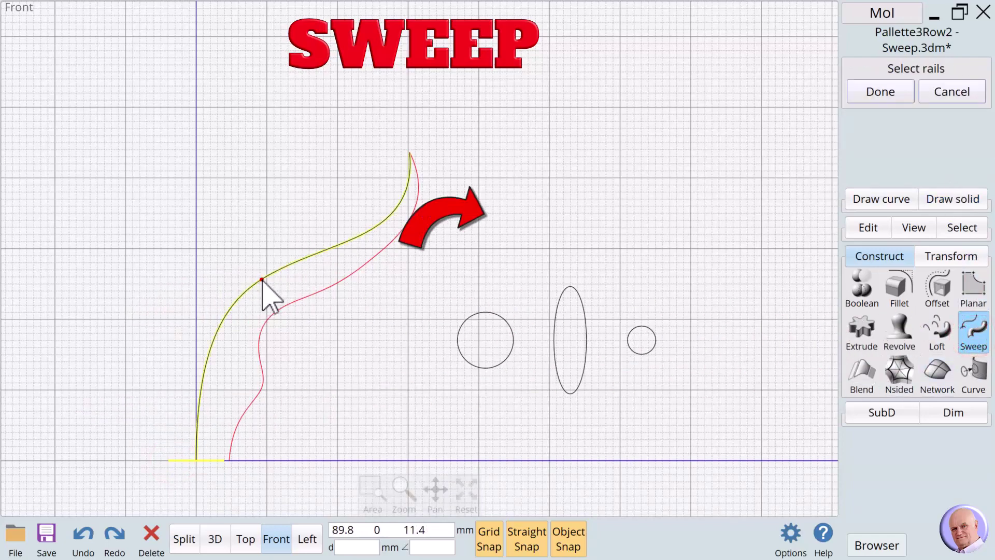
click(871, 95)
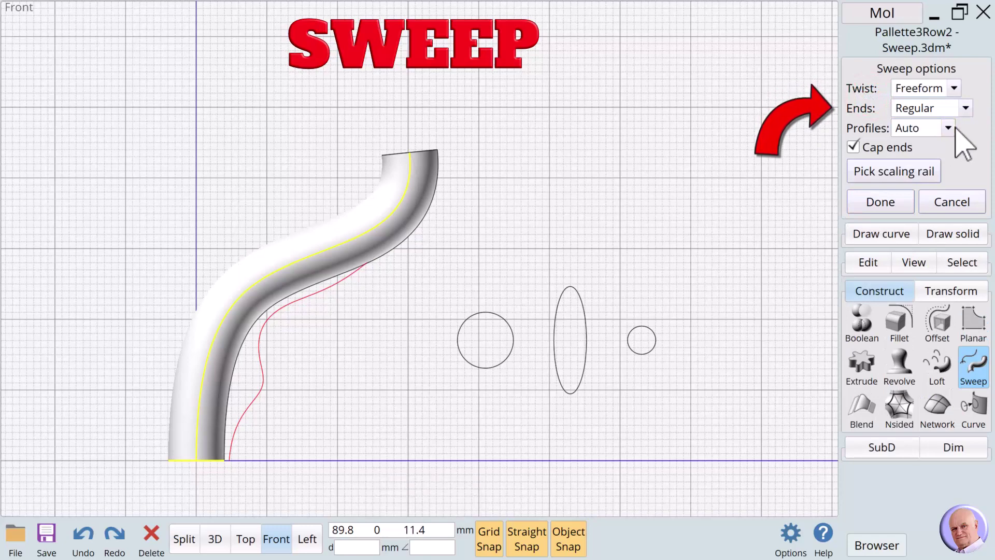
Set the sweep ends to Pointy end with the red curve as scaling rail, checking it in 3D.
click(966, 109)
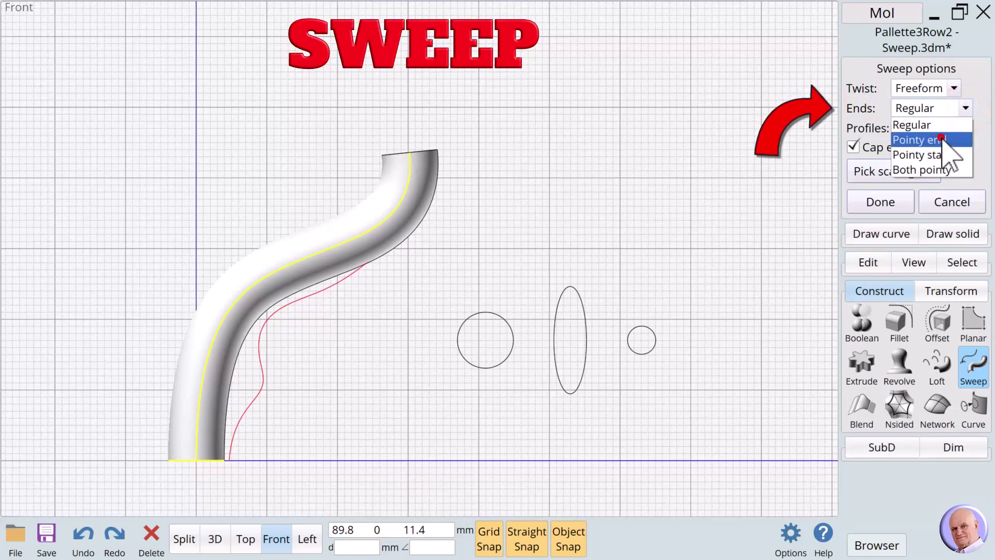
click(957, 140)
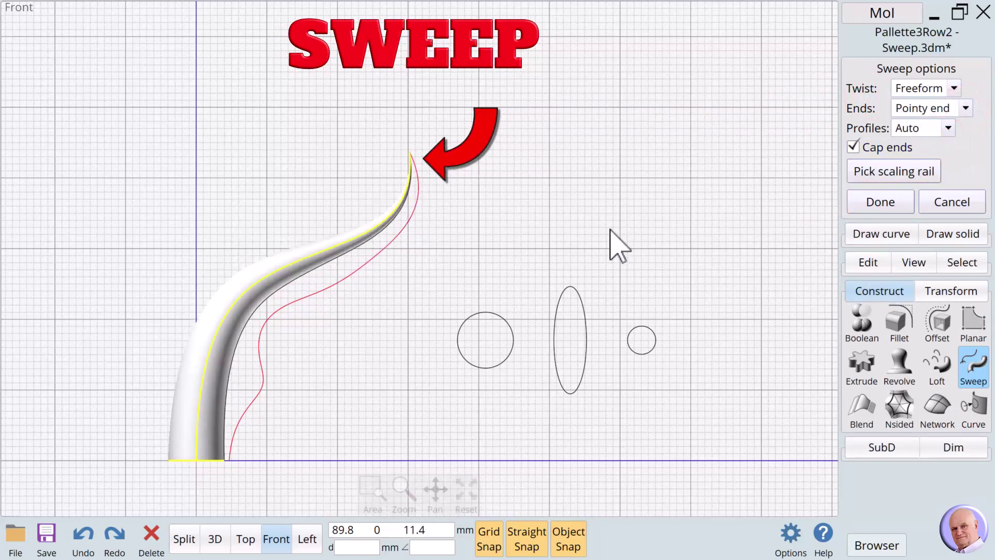
drag(435, 490, 435, 500)
click(860, 174)
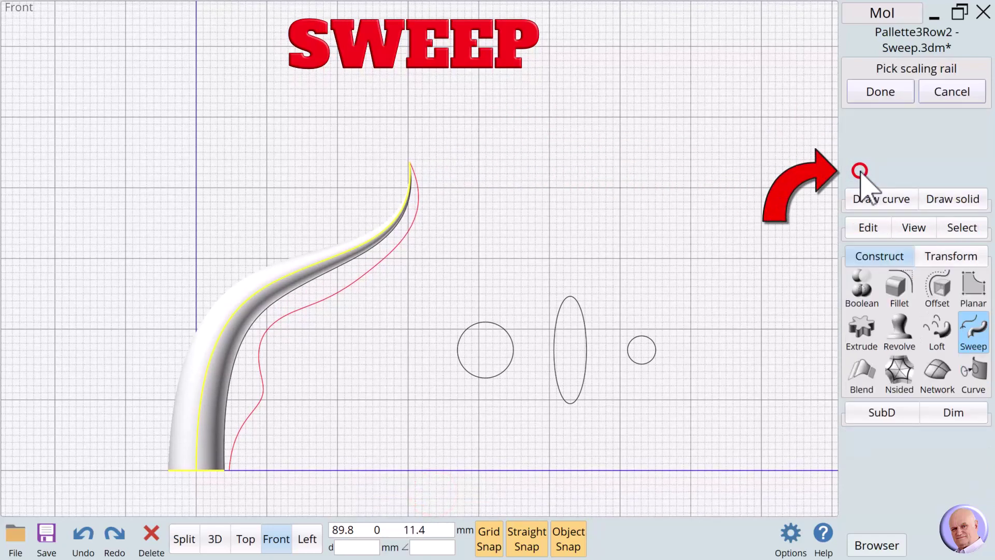
click(354, 284)
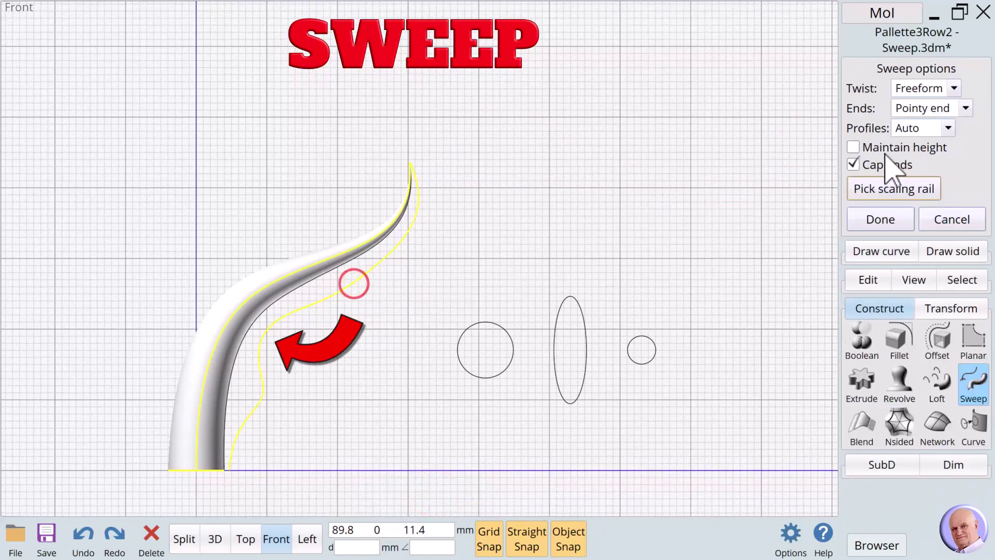
click(215, 538)
drag(450, 492, 451, 492)
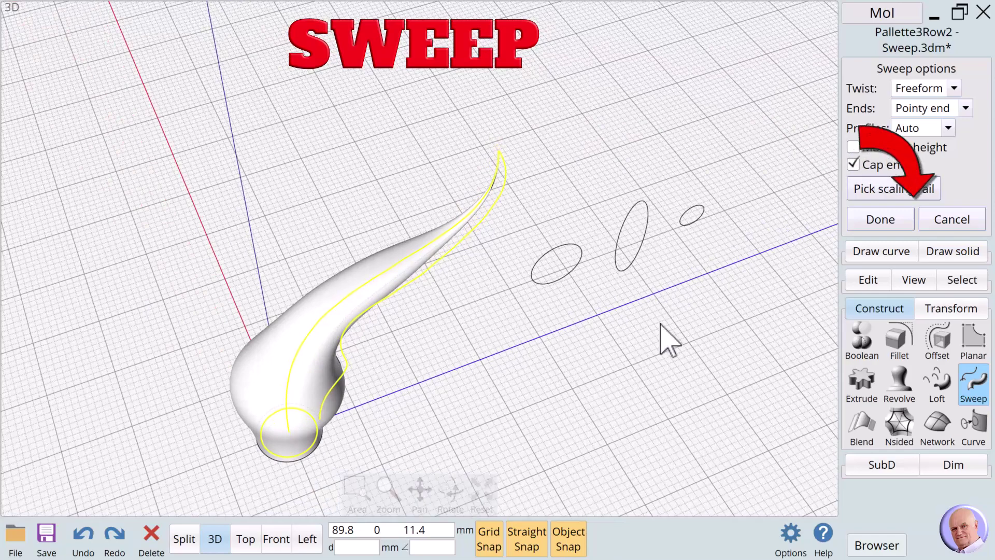
Cancel the tapered horn sweep and clear the selection in Front view.
click(937, 219)
click(604, 349)
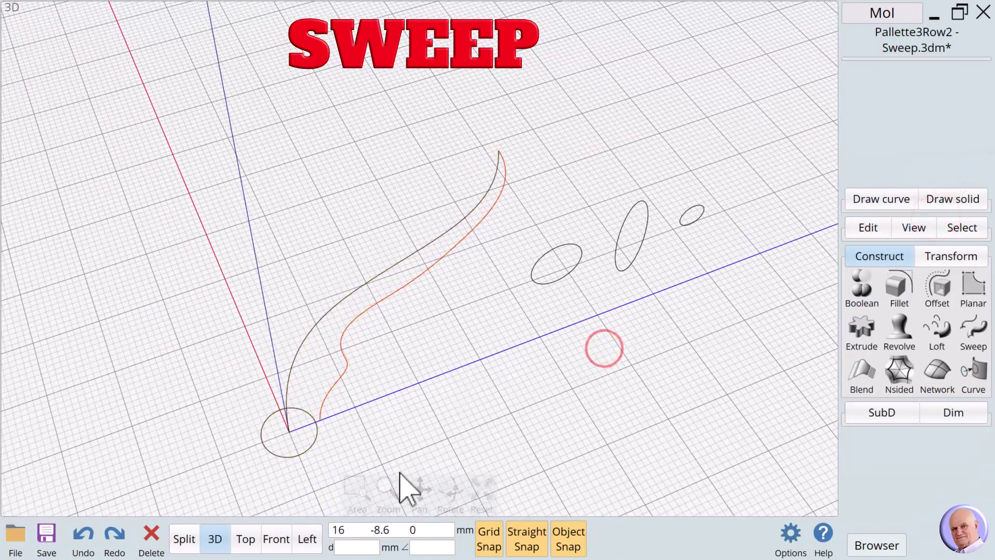
click(276, 538)
click(357, 441)
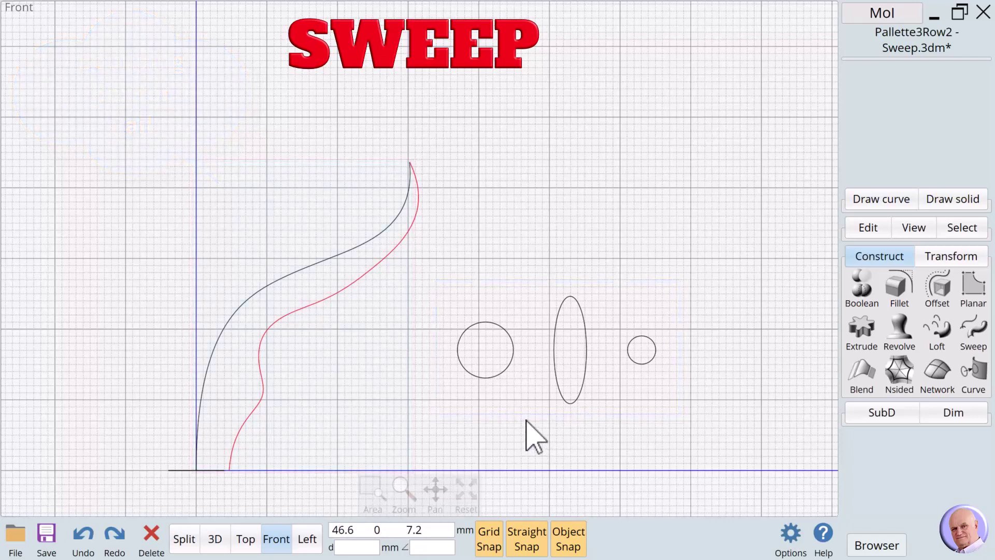
Sweep the left circle, tall ellipse and small circle together along the black S-curve rail.
click(487, 377)
click(571, 400)
click(638, 361)
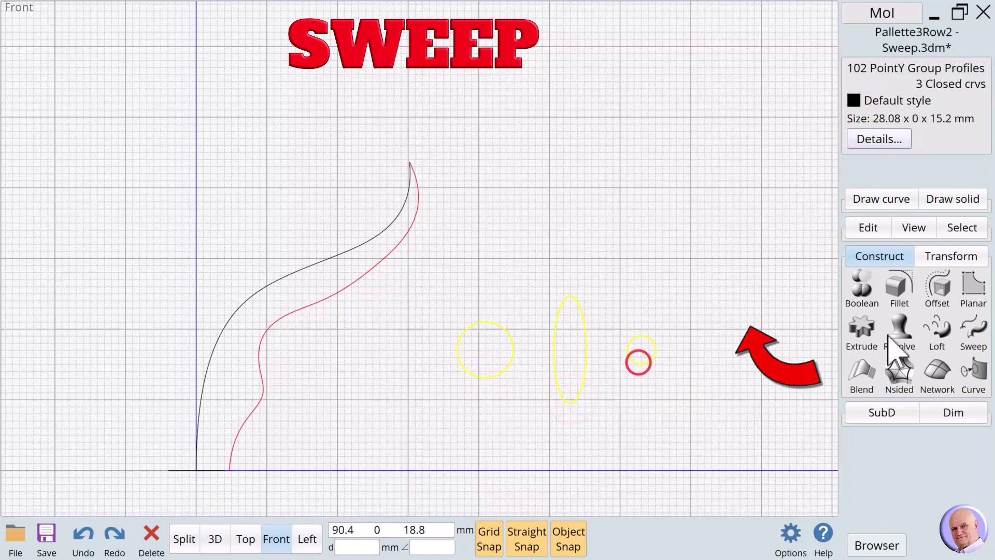
click(973, 333)
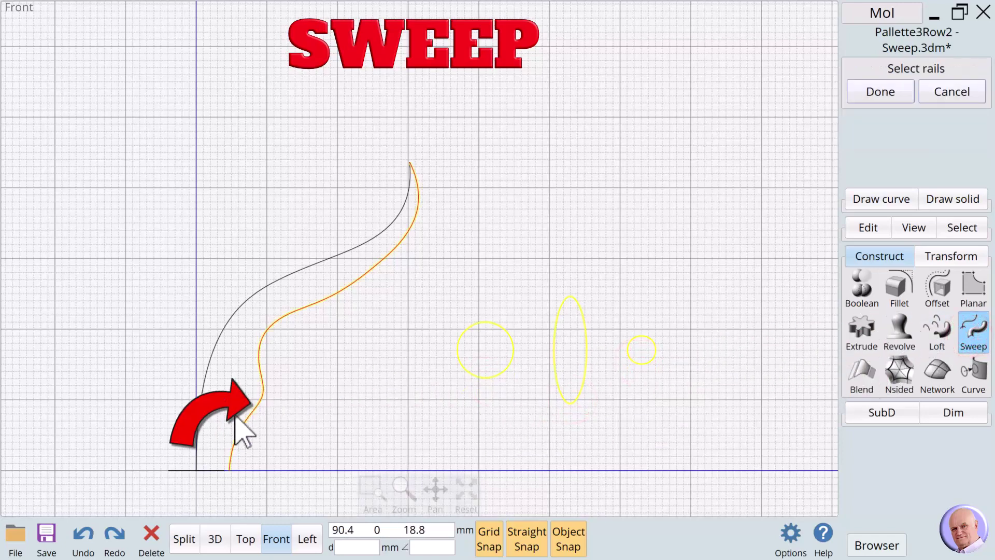
click(200, 411)
click(200, 410)
click(860, 91)
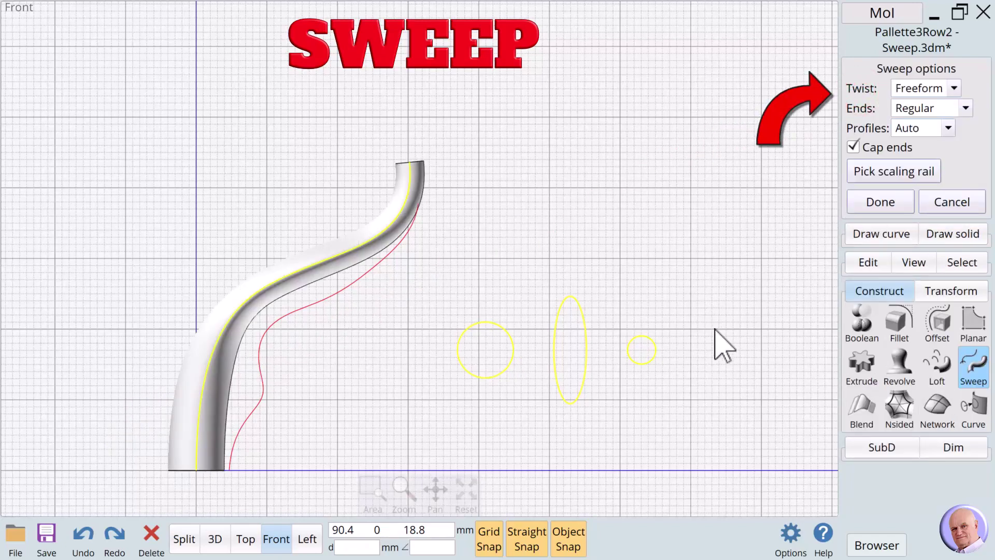
Accept the three-profile tube sweep and select the small circle profile.
click(872, 201)
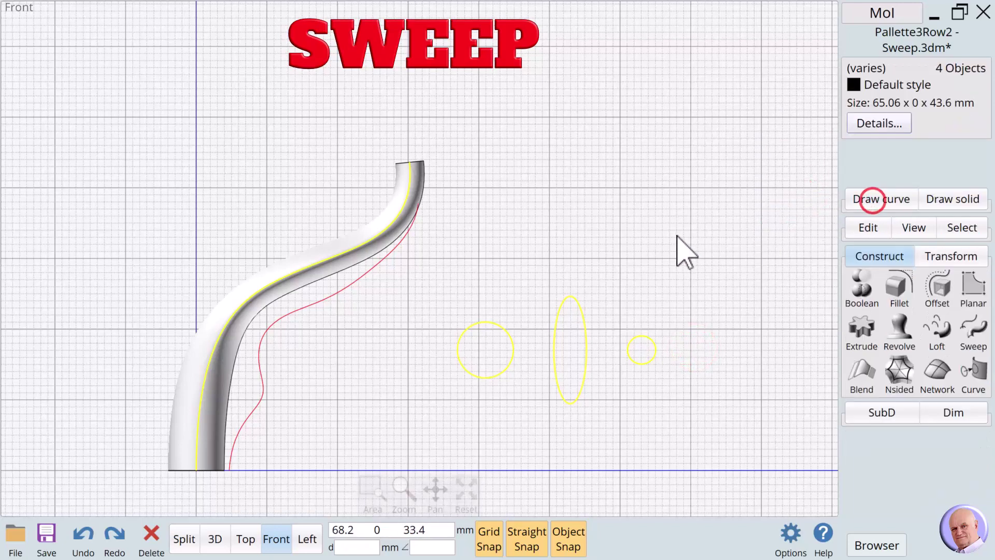
click(676, 234)
click(641, 362)
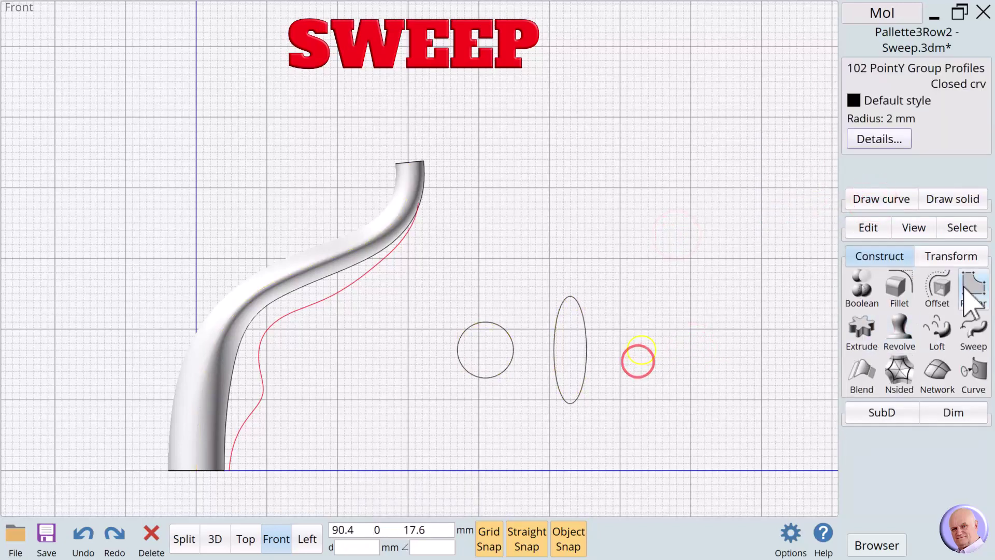
Scale the small circle in 2D from 2 mm down to 0.95 mm radius.
click(938, 255)
click(935, 284)
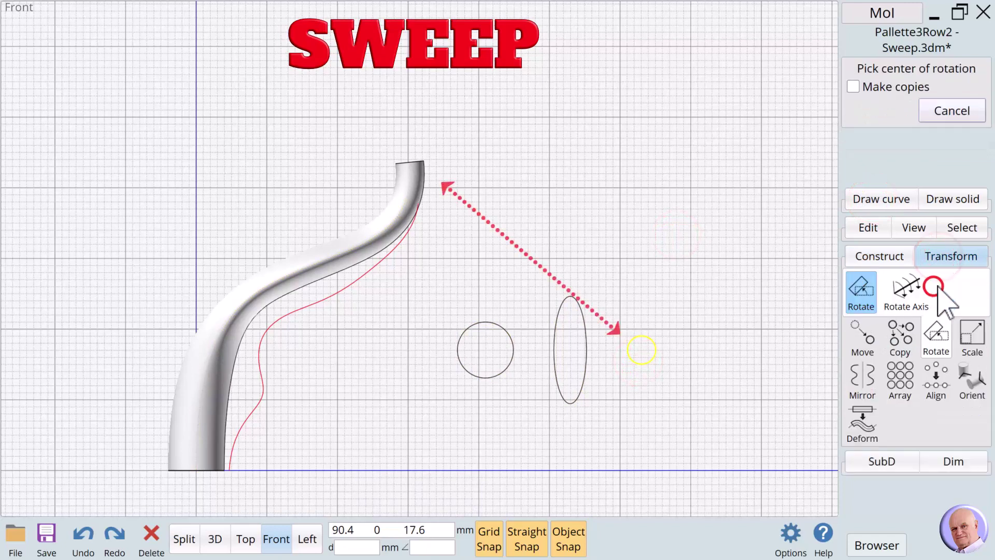
click(972, 339)
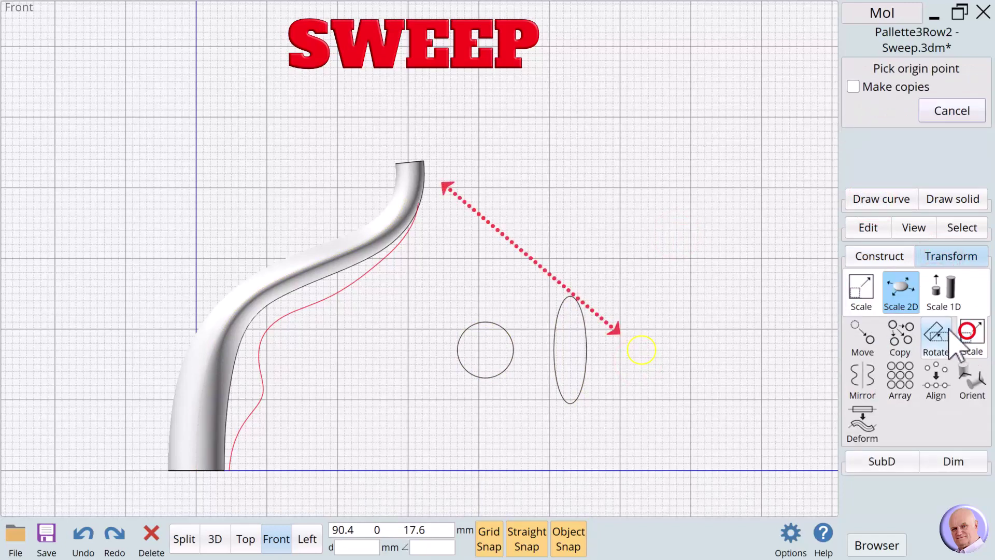
click(900, 288)
click(641, 342)
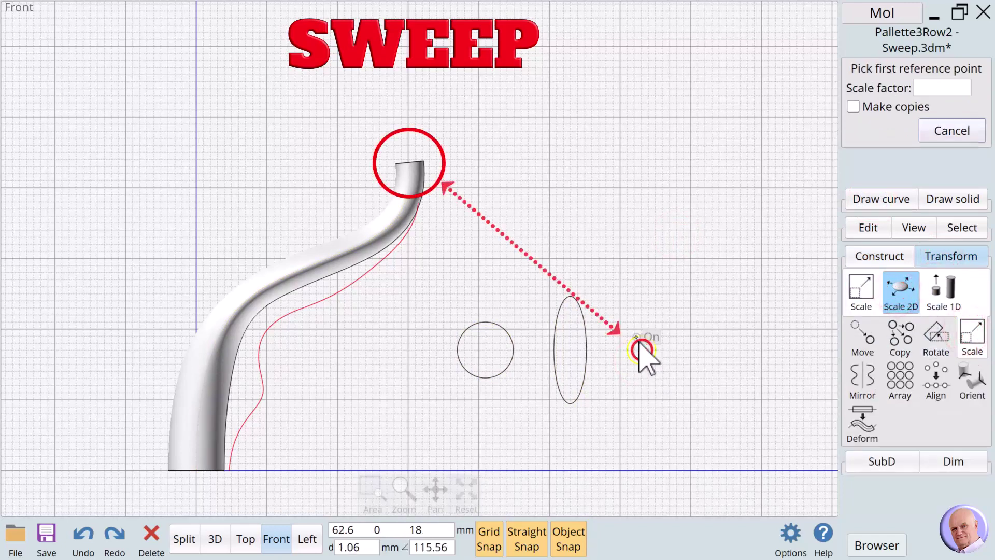
click(642, 339)
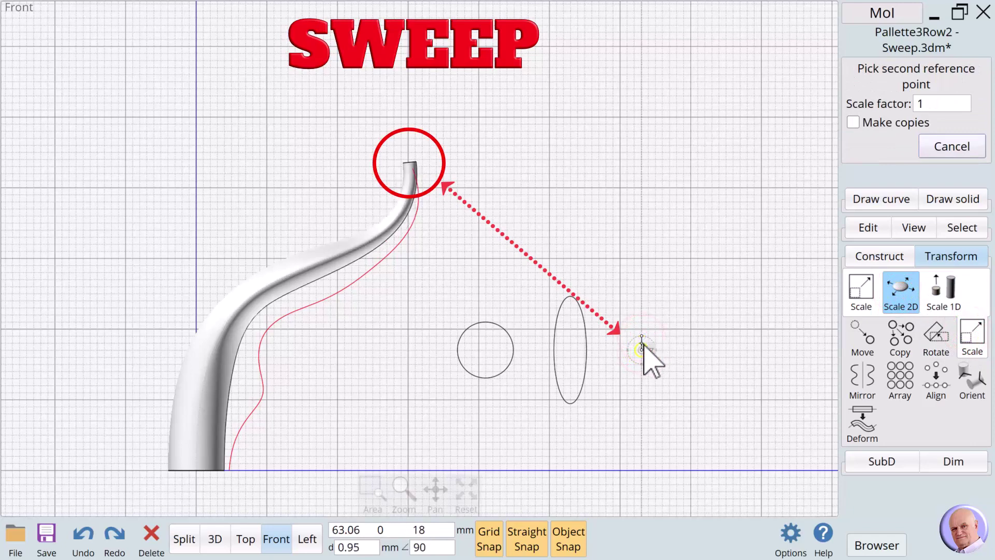
click(642, 343)
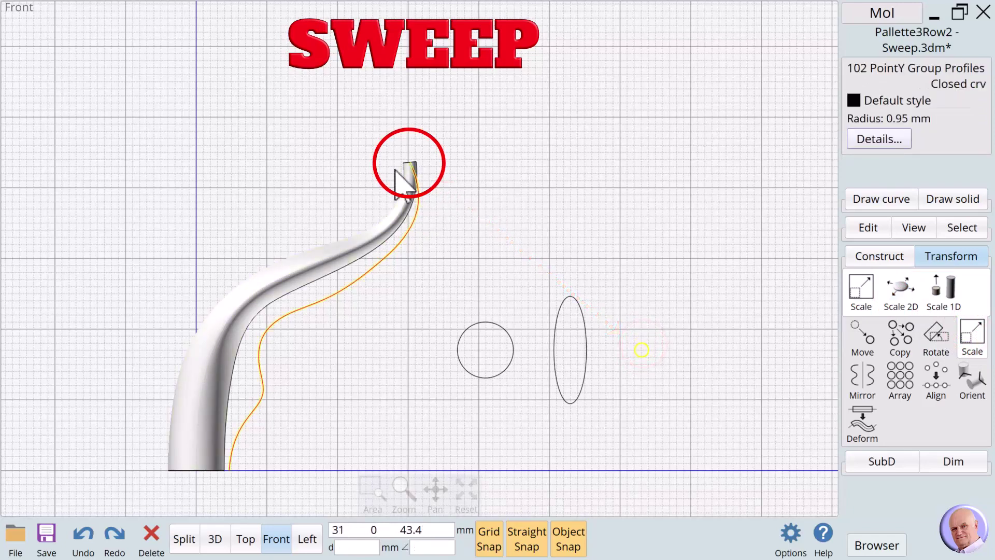
click(641, 288)
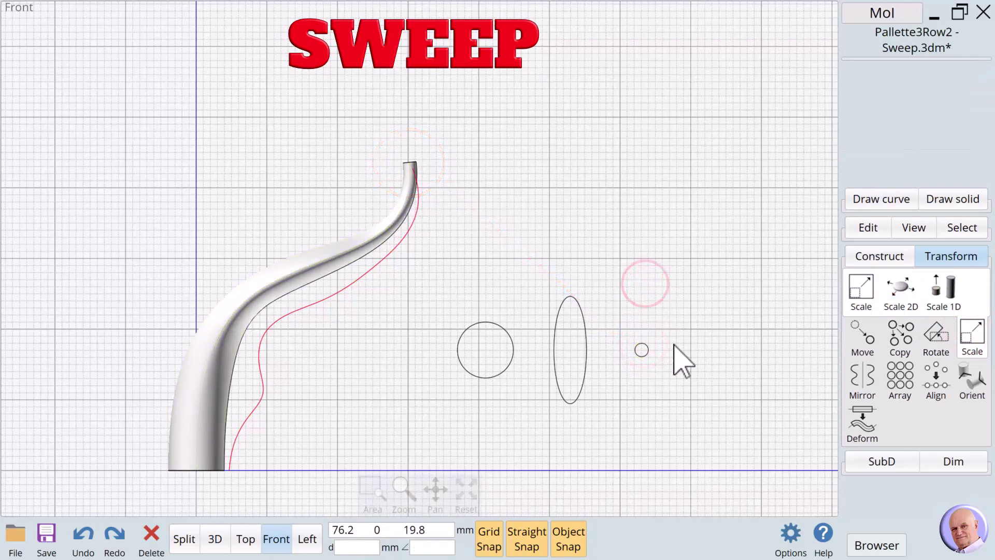
click(585, 356)
Show the control points on both the left circle and the ellipse profile.
click(491, 376)
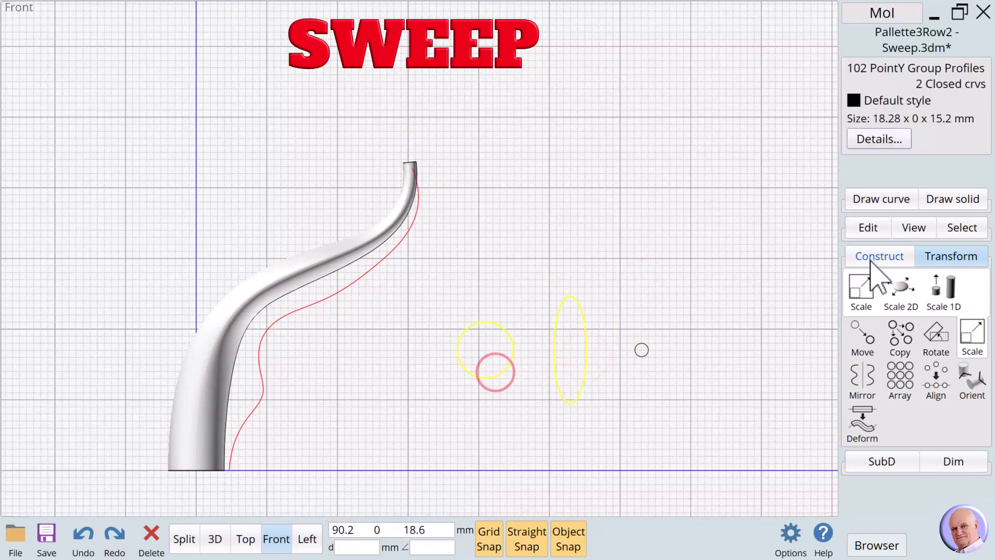
click(860, 229)
click(862, 299)
click(622, 299)
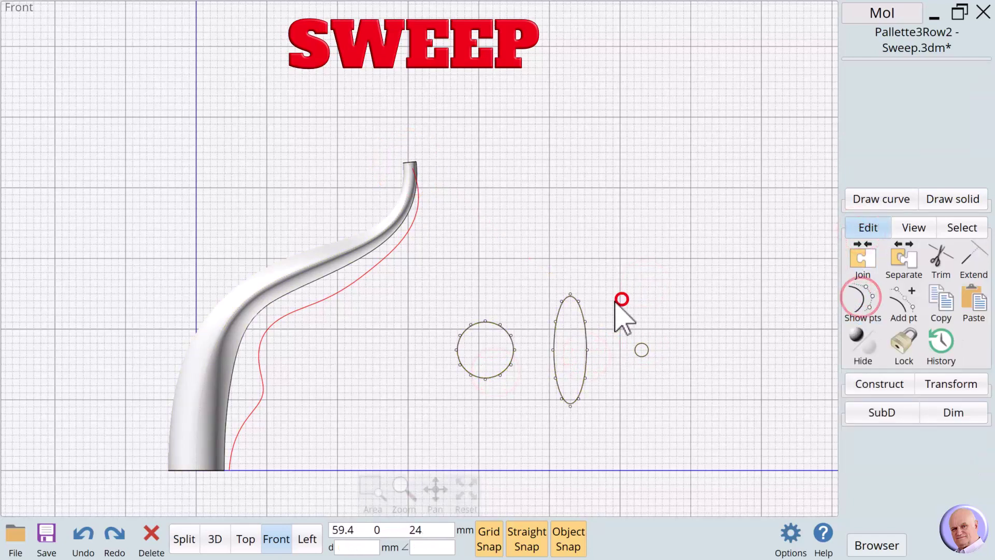
Align the chosen ellipse and circle points on a vertical centre at the curve's top.
click(570, 295)
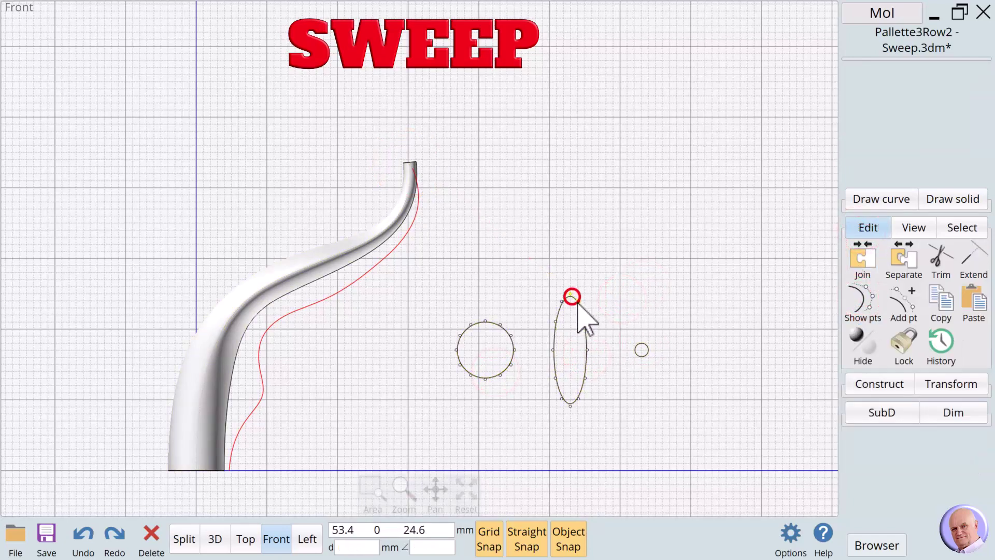
click(576, 402)
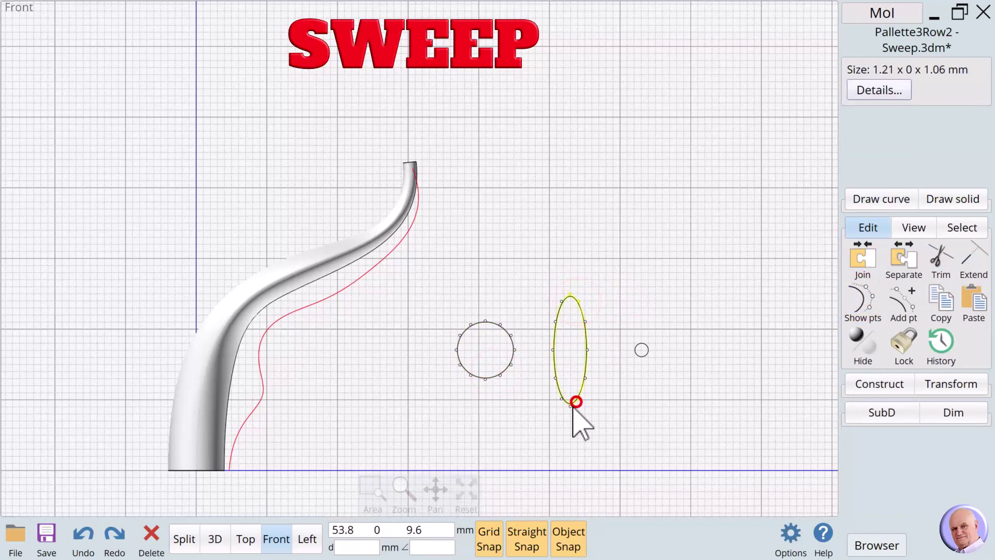
click(500, 326)
click(500, 375)
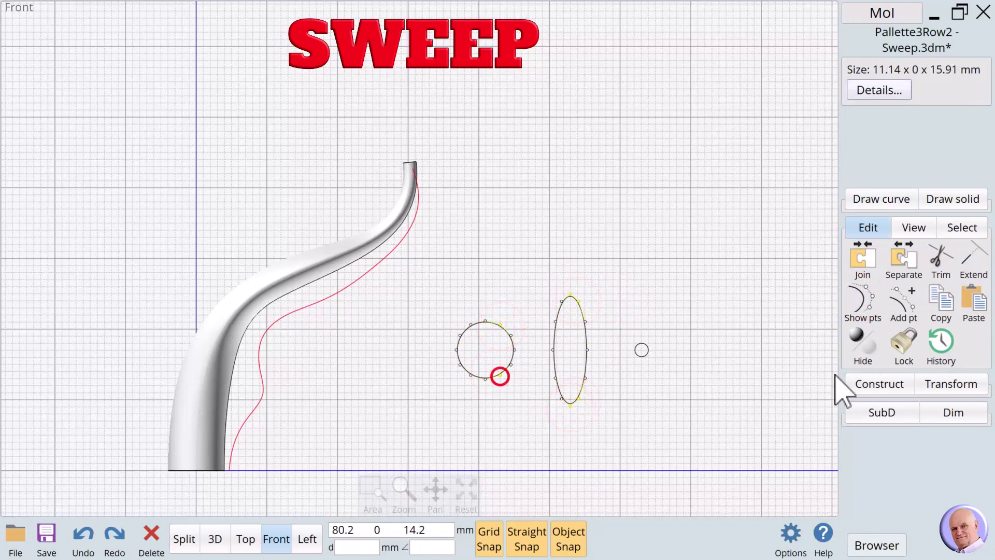
click(942, 388)
click(935, 326)
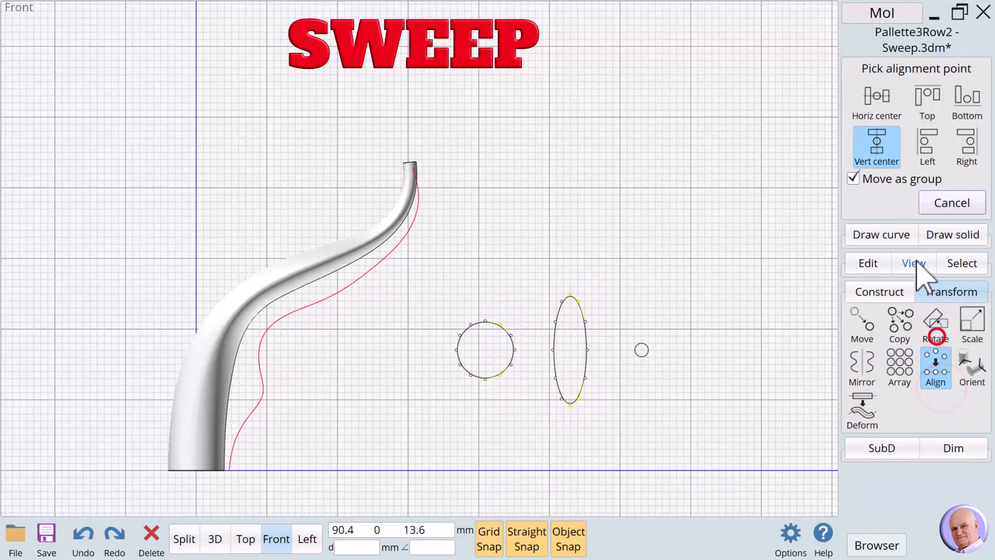
click(878, 150)
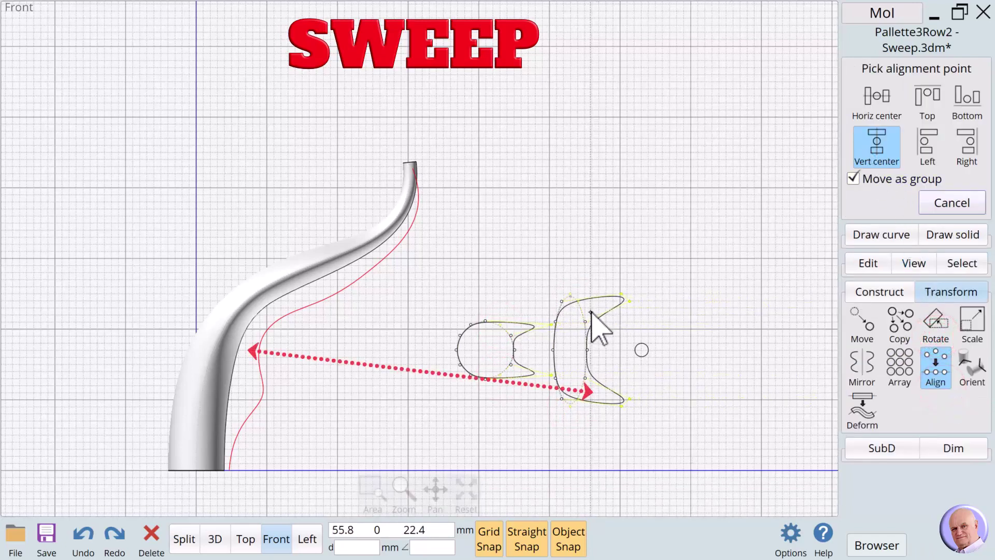
click(591, 311)
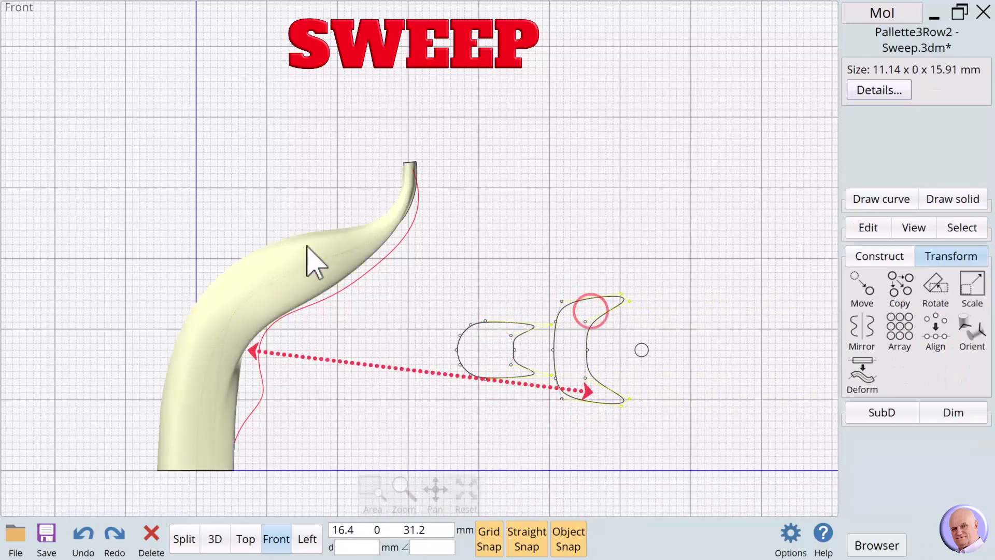
Orbit the perspective view around the reshaped horn, then return to the Front view.
click(215, 538)
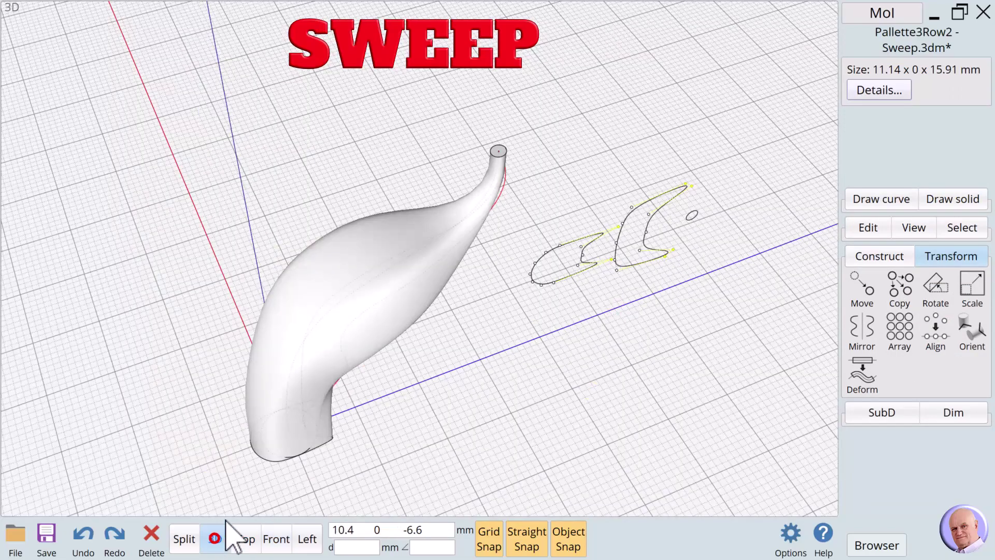
mouse_move(377, 507)
drag(446, 492, 355, 513)
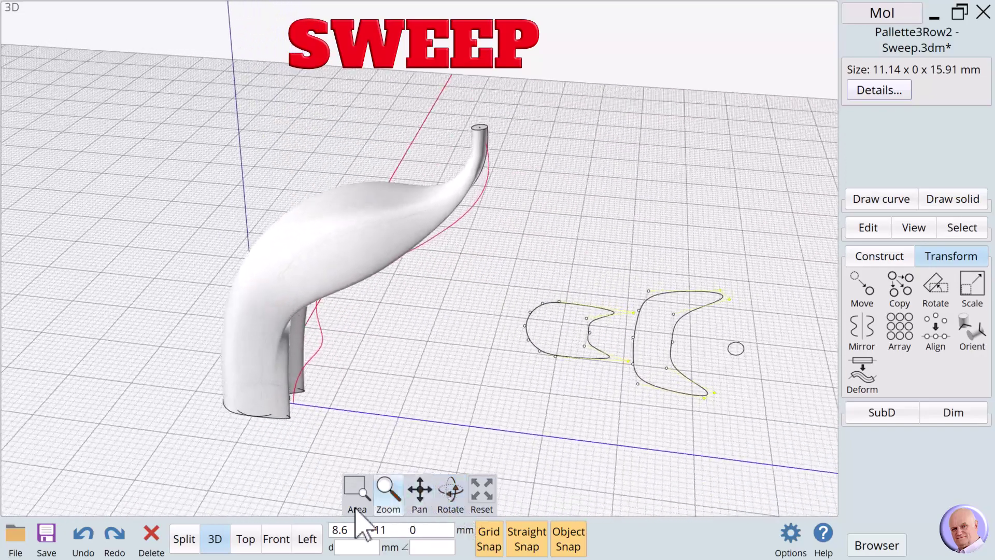
click(275, 539)
Drag the left points of the small and large profiles leftward, checking the horn in 3D.
click(415, 436)
click(457, 349)
drag(444, 355, 413, 356)
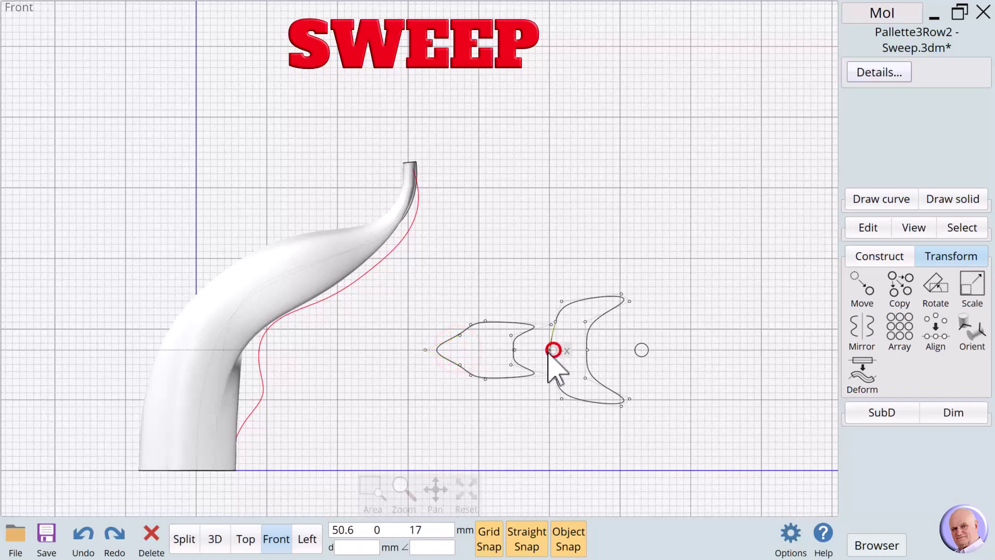
drag(553, 350, 530, 351)
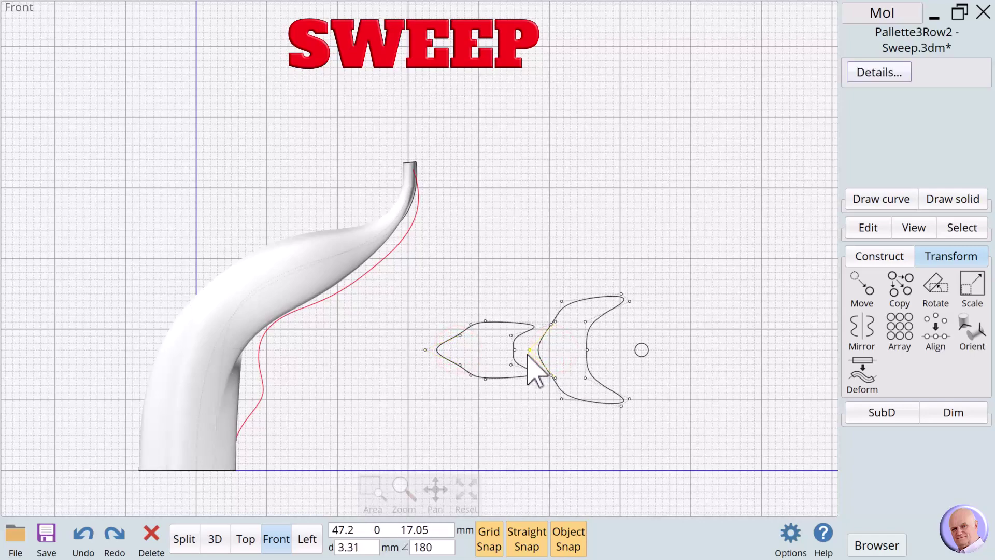
click(215, 539)
click(215, 539)
drag(451, 490, 476, 490)
click(274, 538)
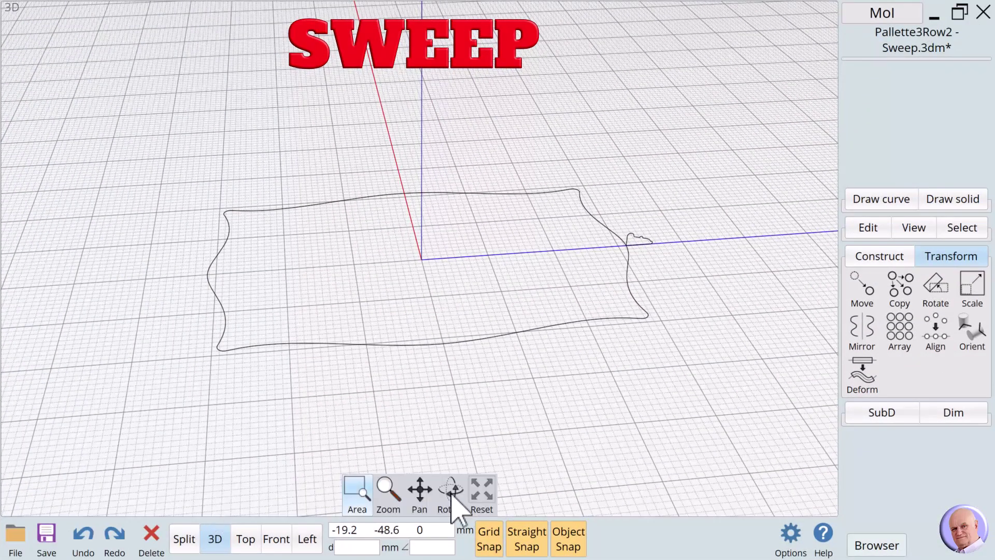
Sweep the small moulding profile around the wavy rectangle rail, checking it from Top view.
click(649, 236)
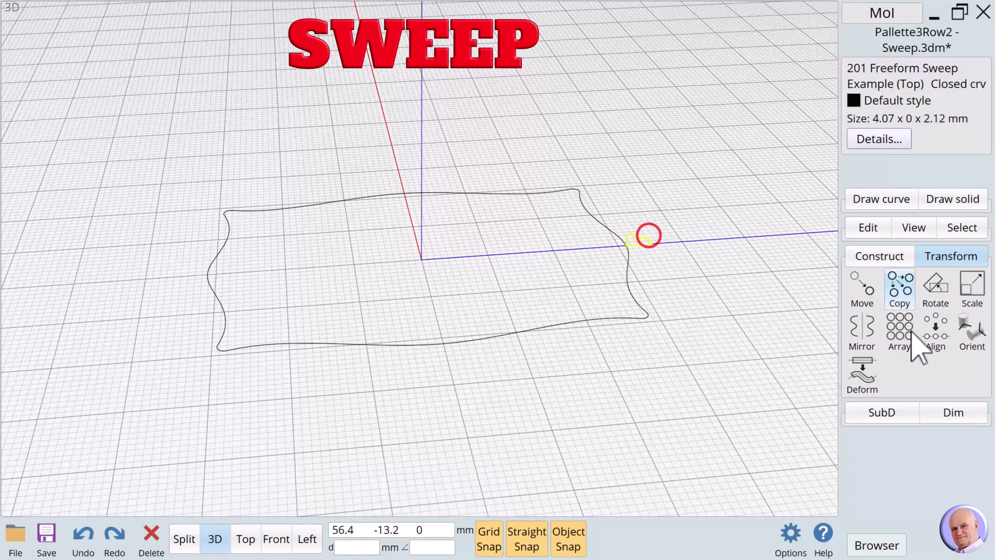
click(884, 257)
click(976, 342)
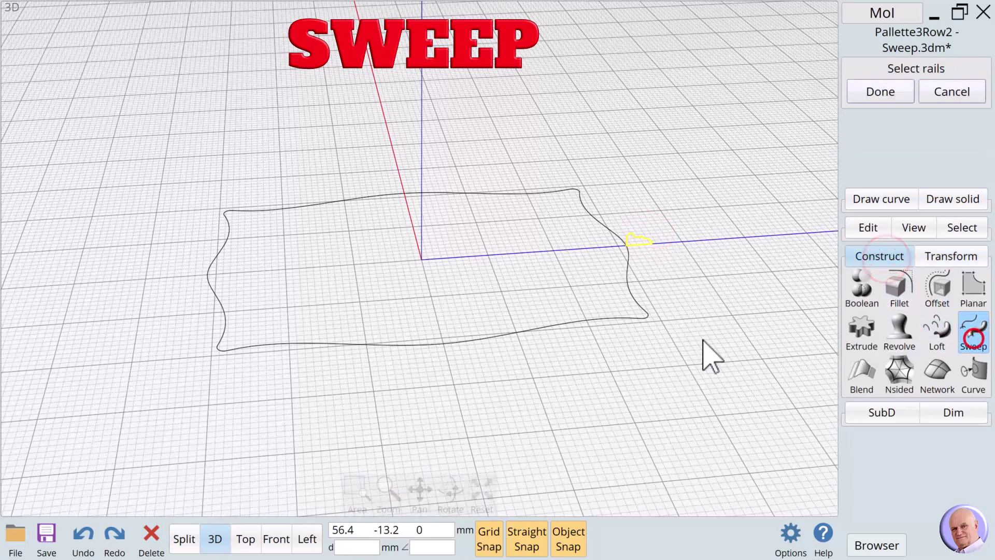
click(612, 320)
click(881, 94)
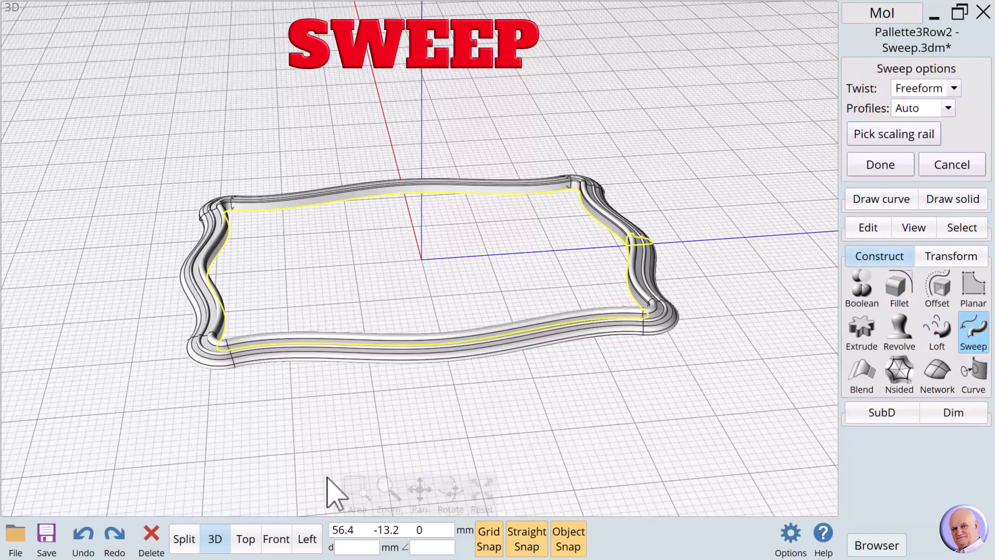
click(246, 538)
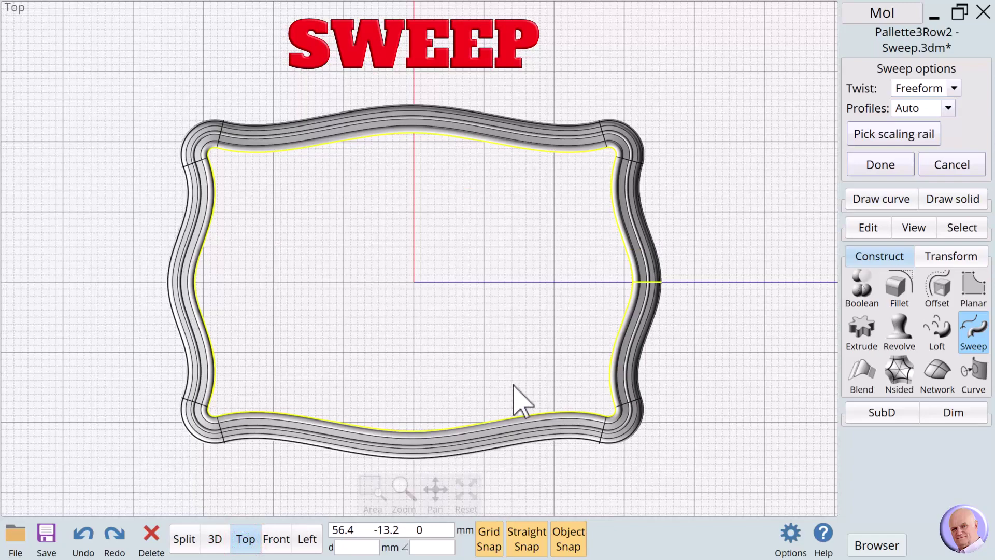
click(708, 340)
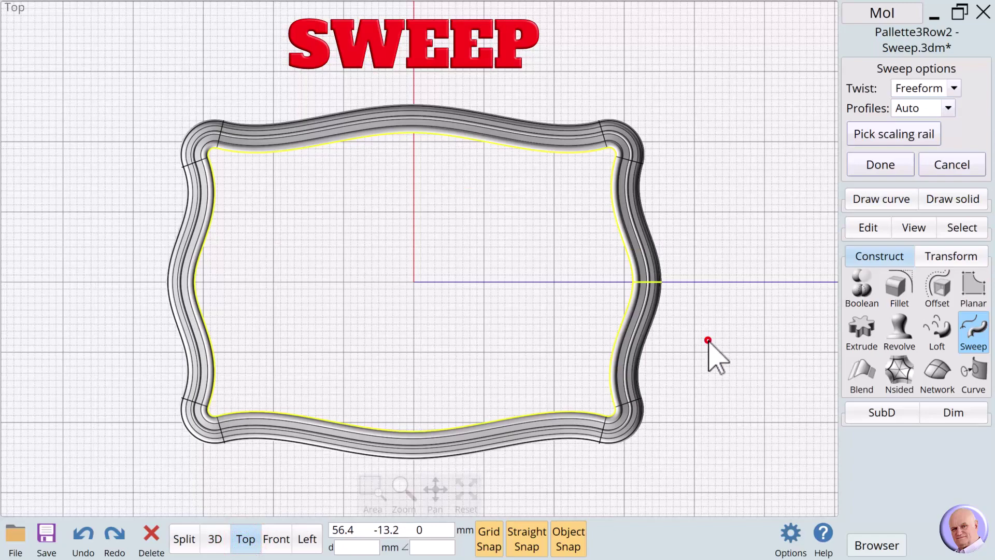
click(871, 162)
click(748, 250)
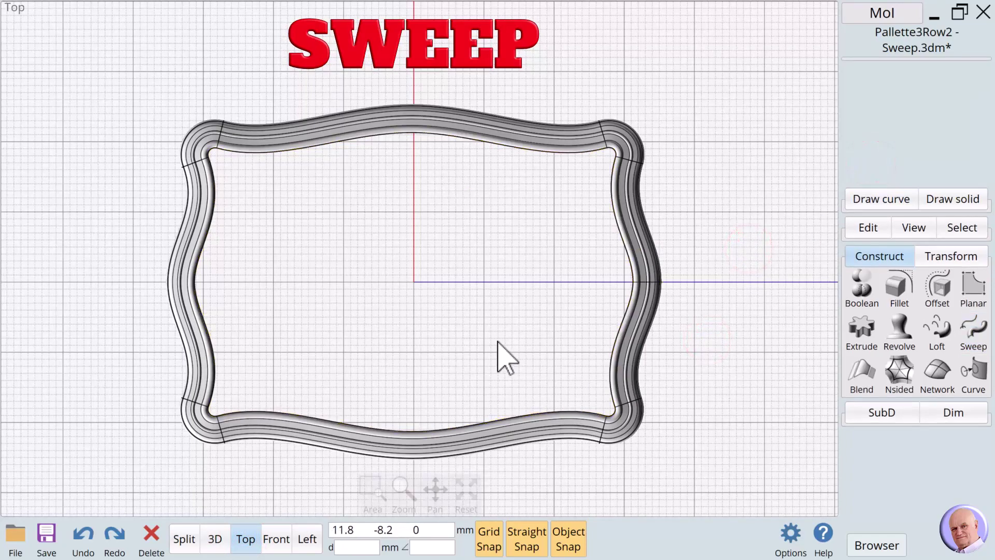
Sweep the small profile at the helix end along the helix rail to preview the thread.
scroll(503, 357, up, 1)
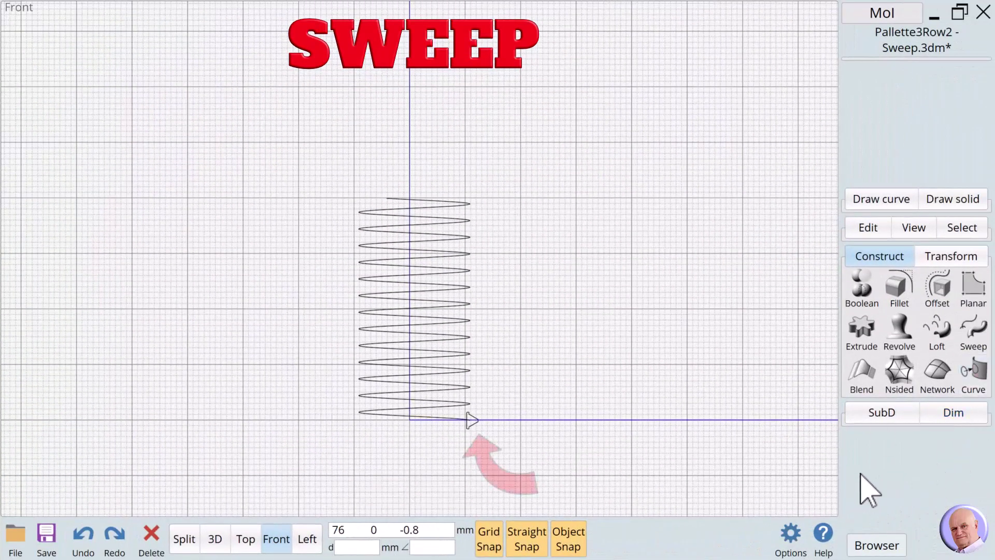
click(571, 455)
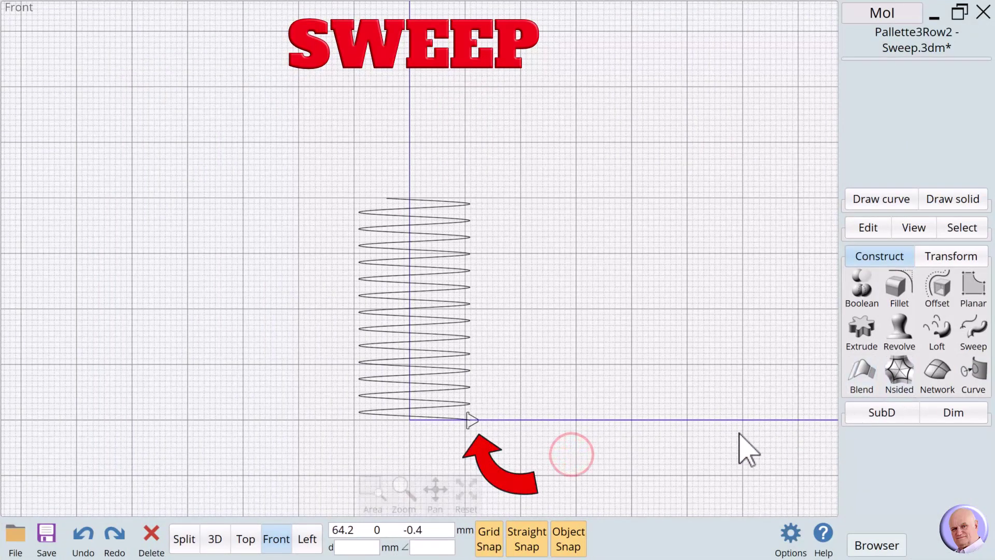
click(470, 421)
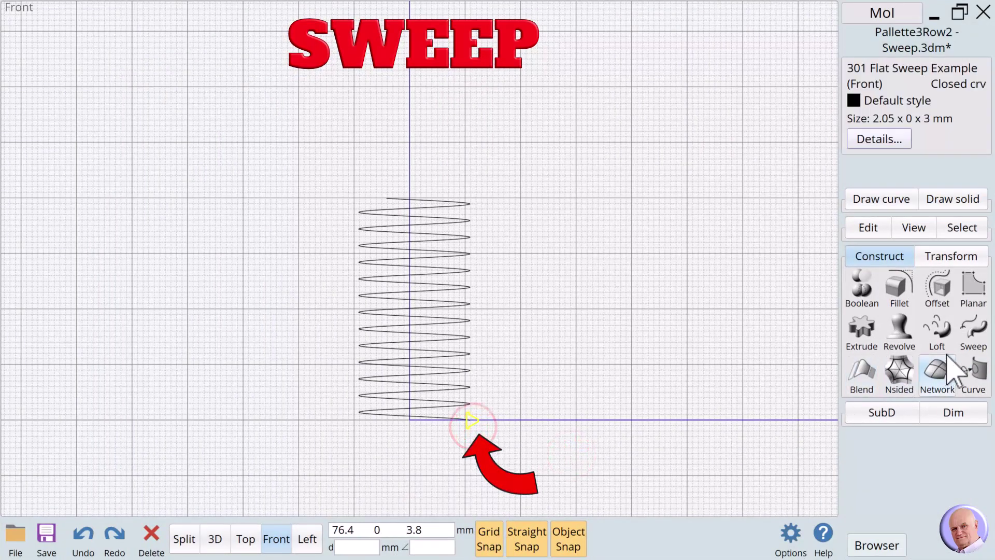
click(973, 335)
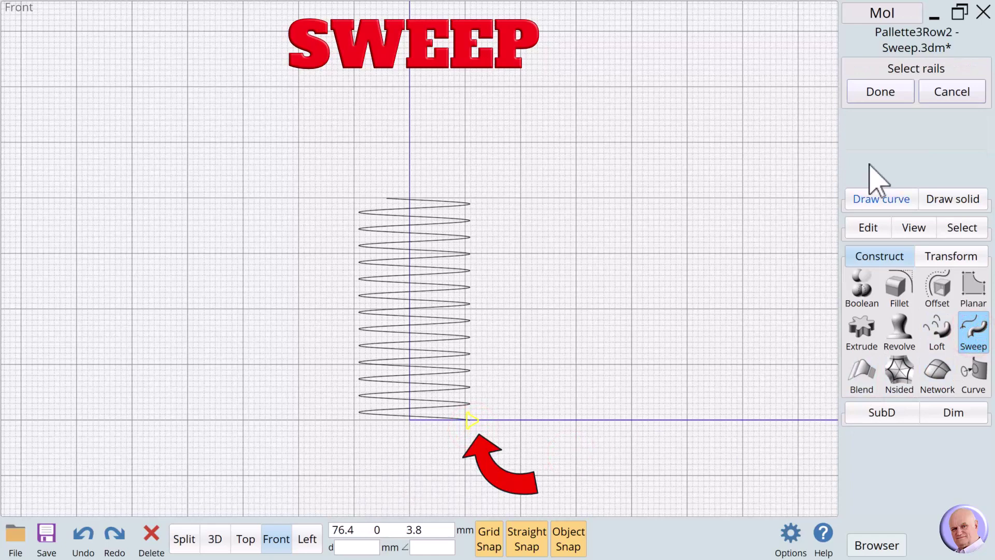
click(456, 321)
click(864, 94)
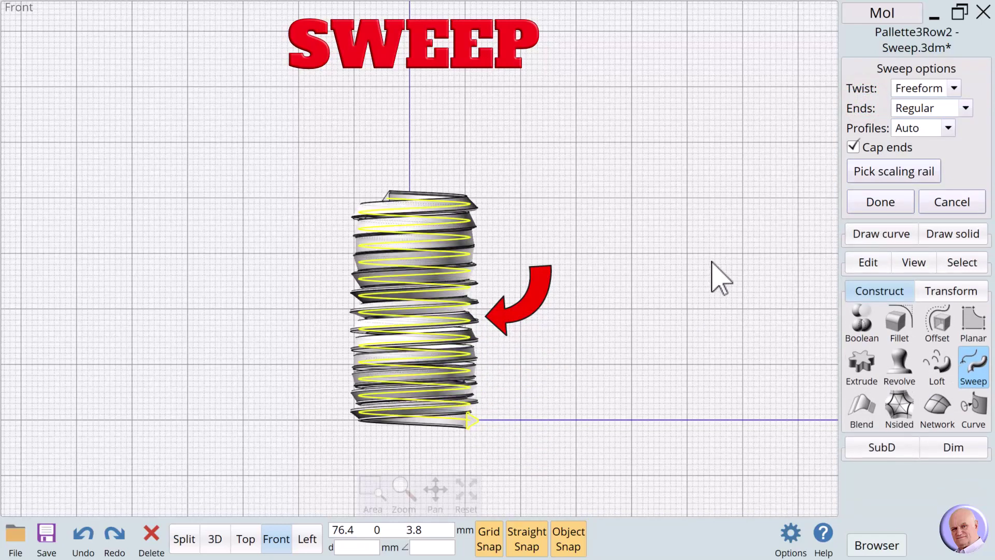
click(540, 295)
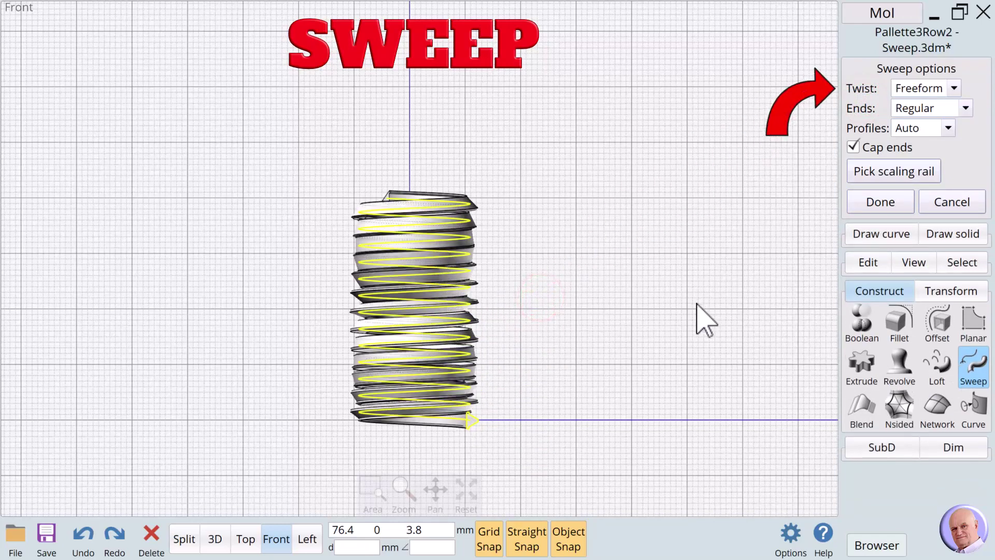
Set the sweep's Twist to Flat and accept the screw thread.
click(954, 89)
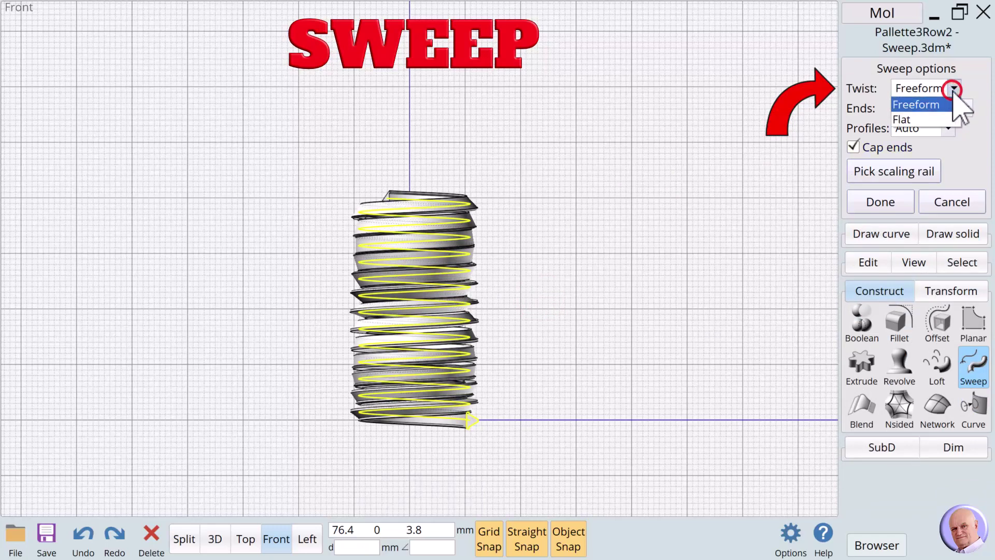
click(900, 120)
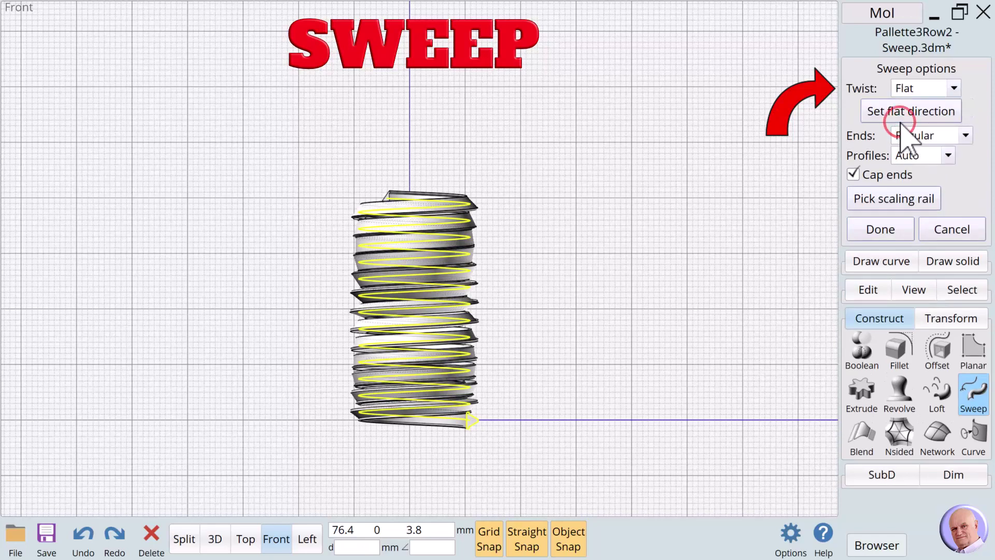
click(502, 348)
click(879, 228)
click(604, 287)
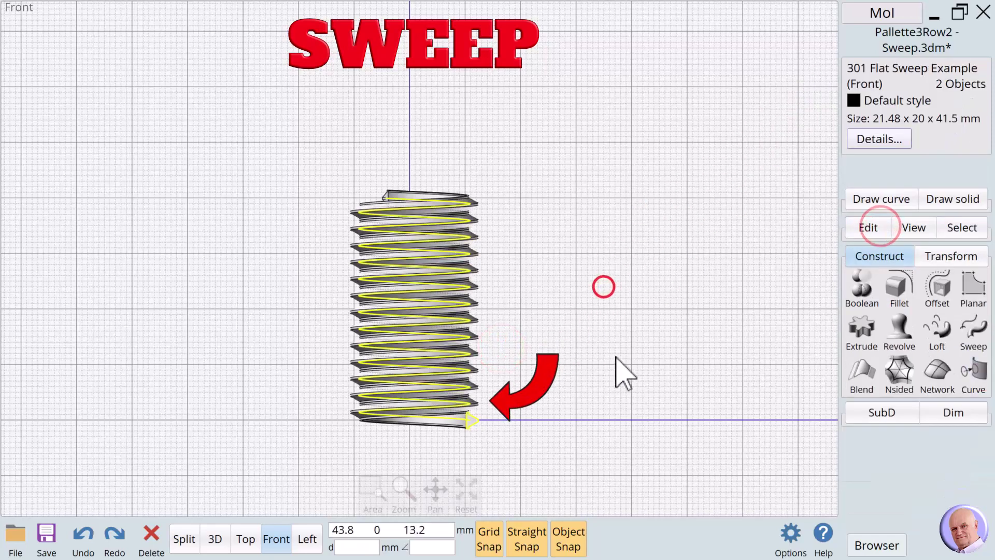
click(505, 353)
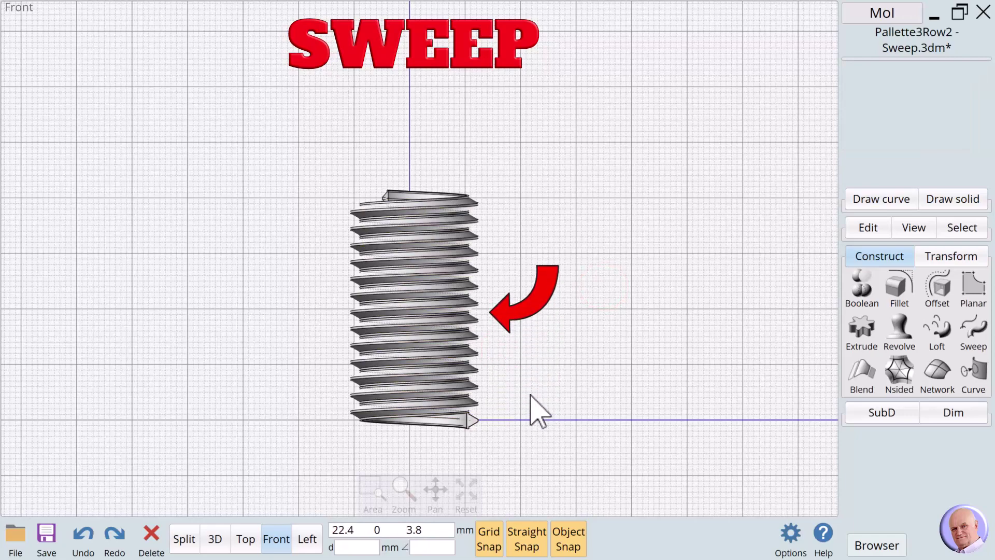